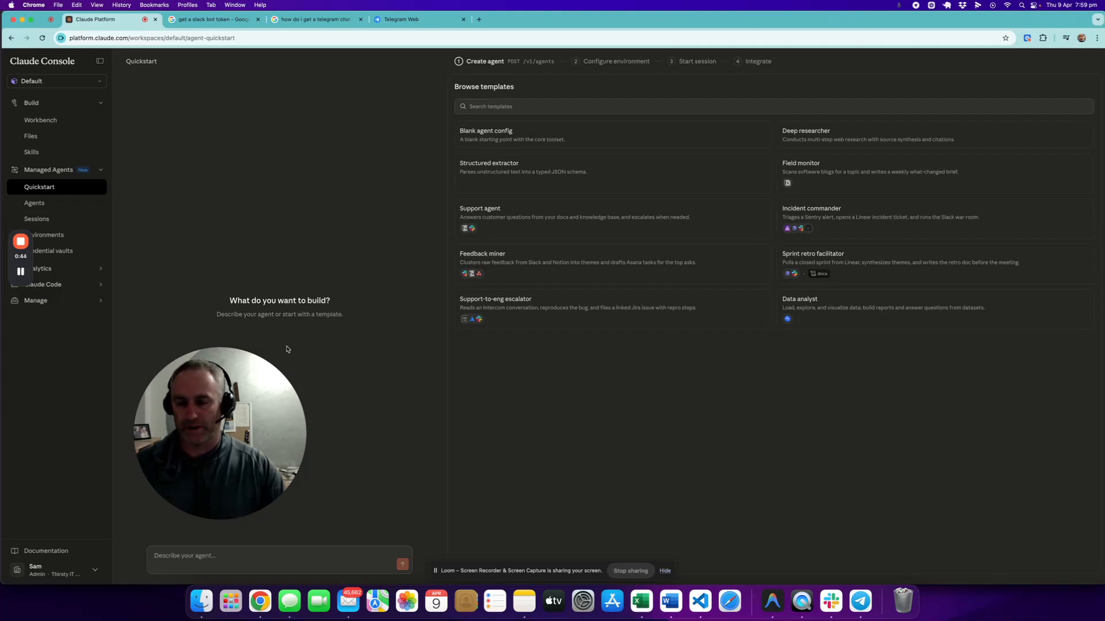
{"action": "left_click_drag", "start_coordinate": [203, 426], "coordinate": [985, 459]}
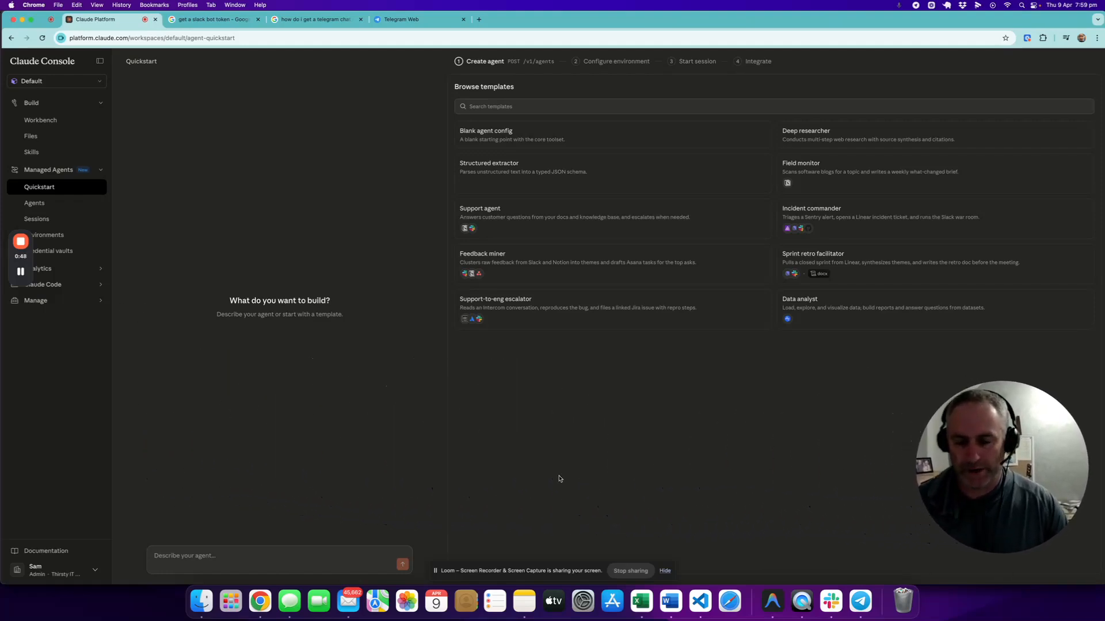
Step: Start the agent description with "Build me an agent that finds three recent news articles about AI from leading websites."
{"action": "left_click", "coordinate": [197, 560]}
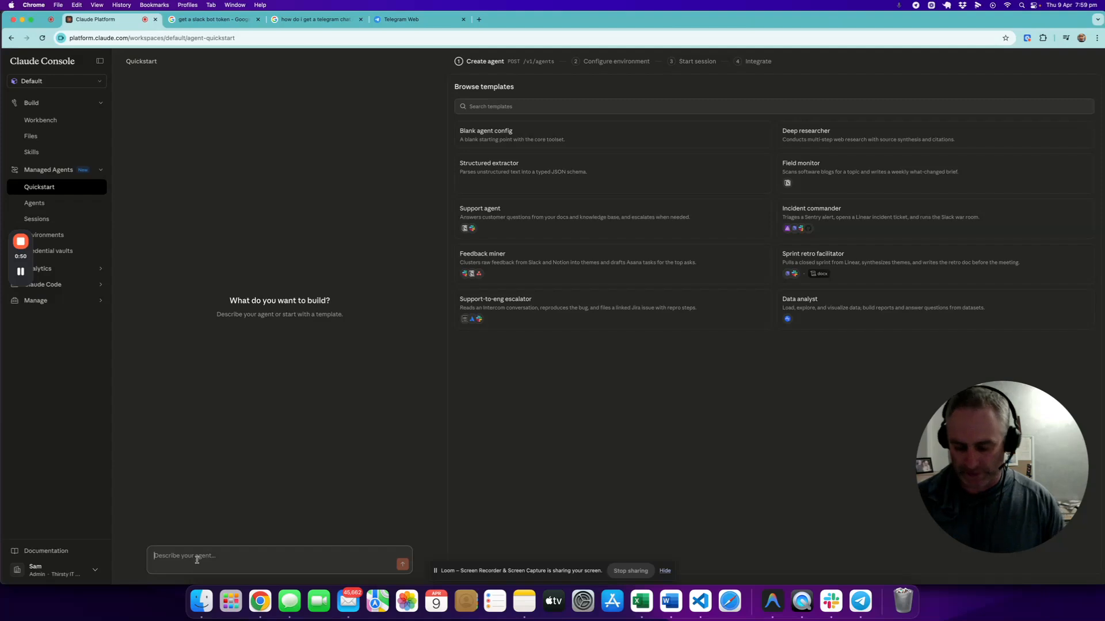
{"action": "type", "text": "Build me an agent that r"}
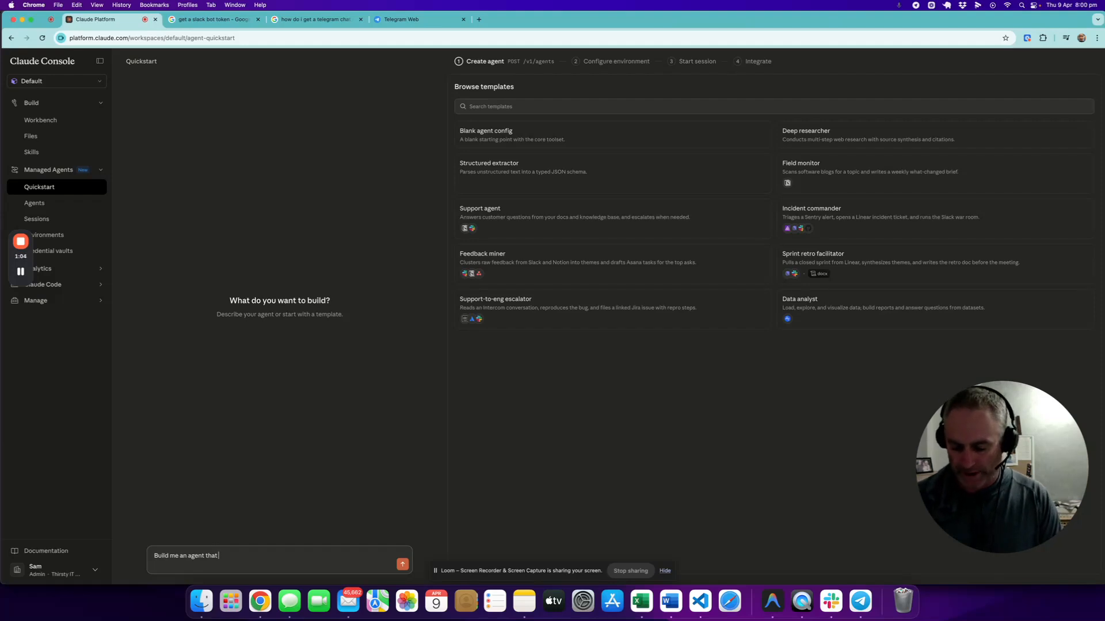
{"action": "type", "text": "inds"}
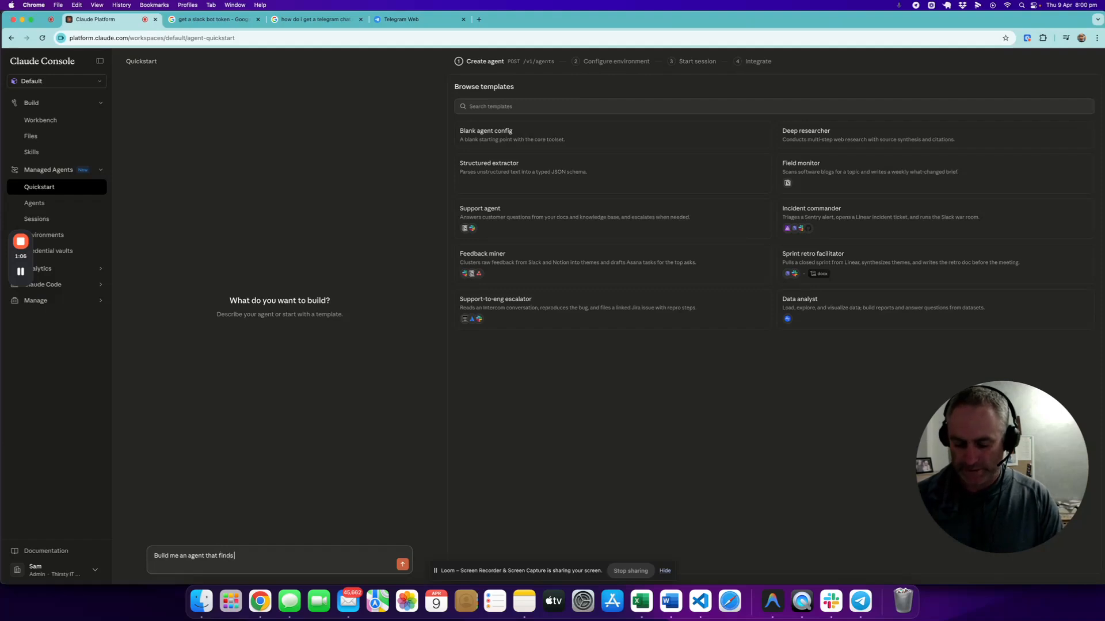
{"action": "type", "text": " three"}
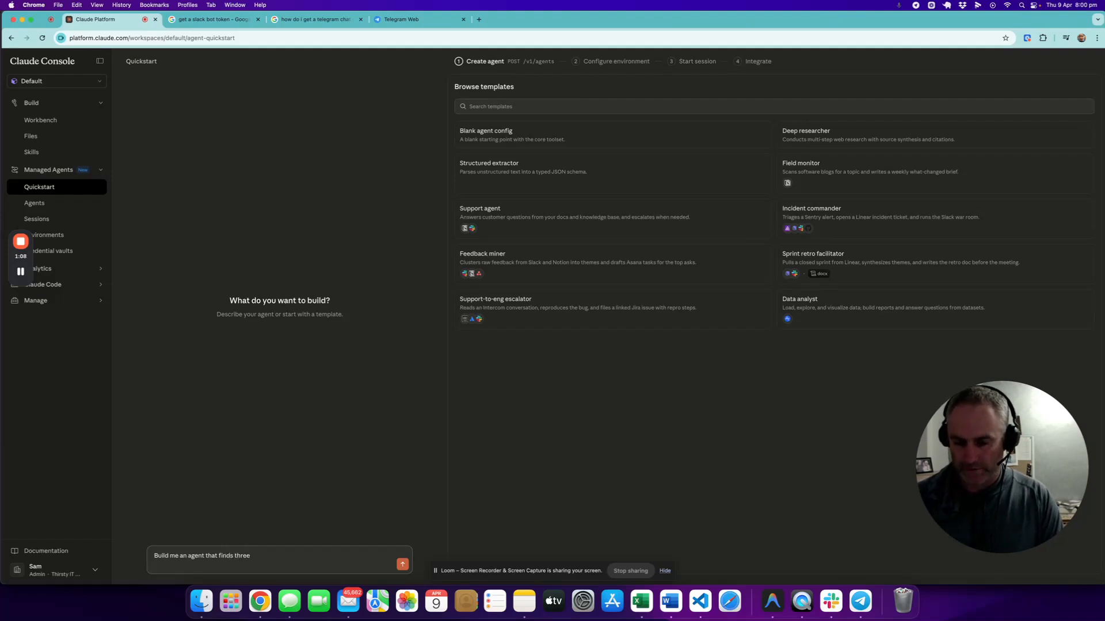
{"action": "type", "text": " recent"}
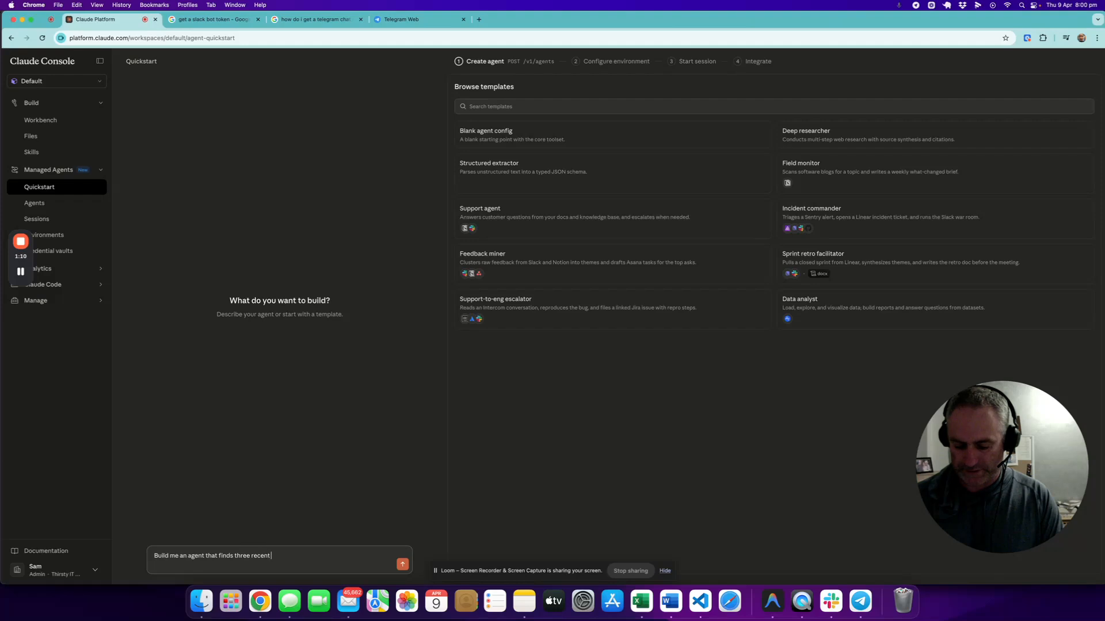
{"action": "type", "text": " news arti"}
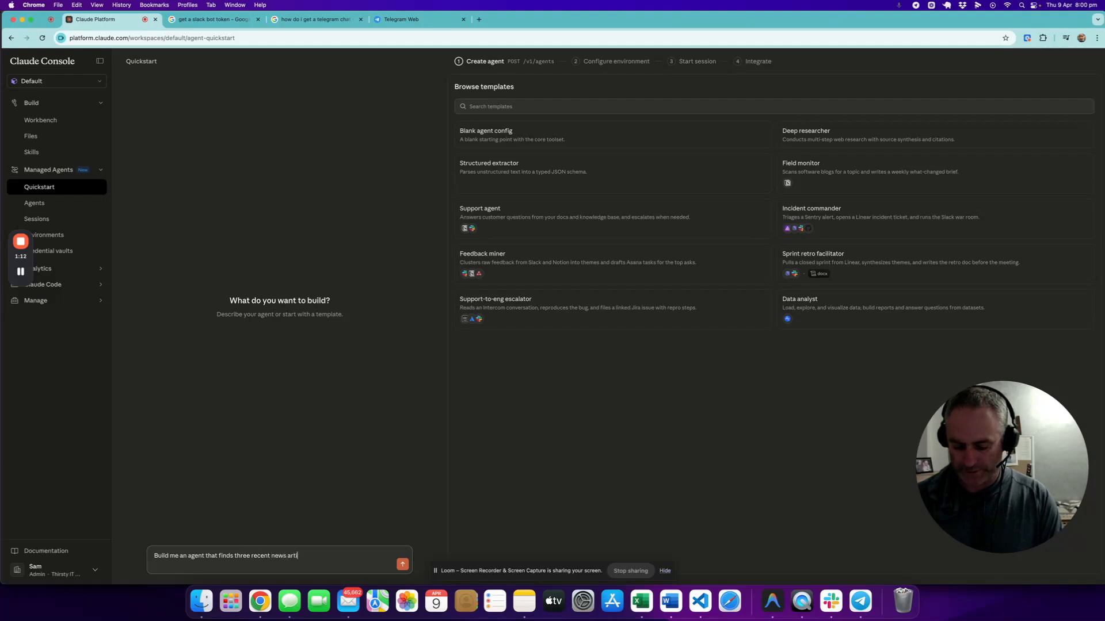
{"action": "type", "text": "cles about "}
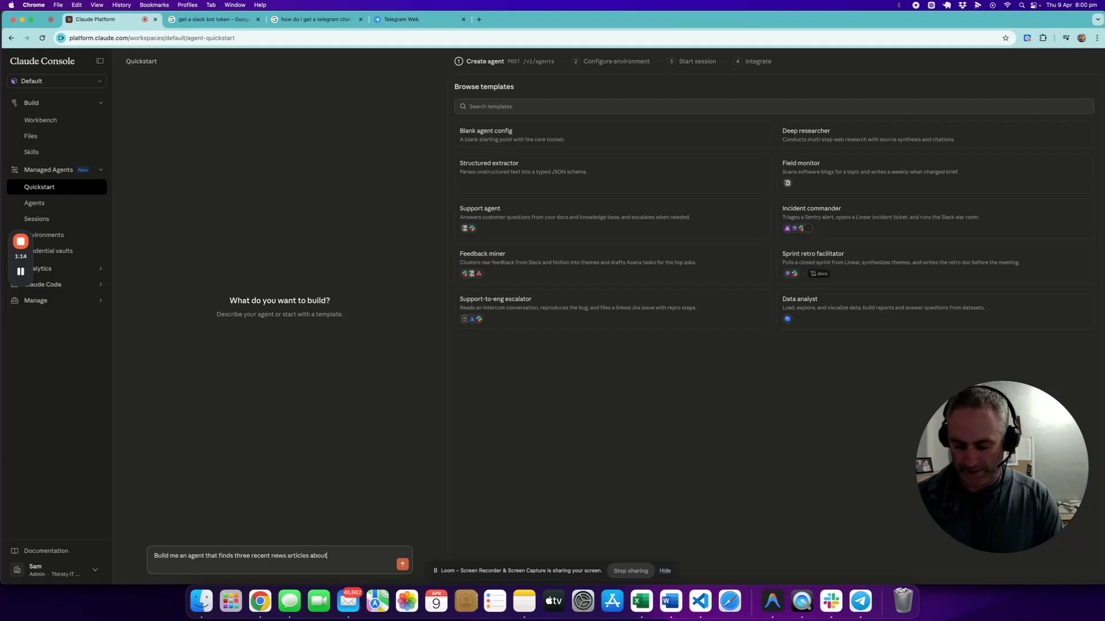
{"action": "type", "text": "AI fr"}
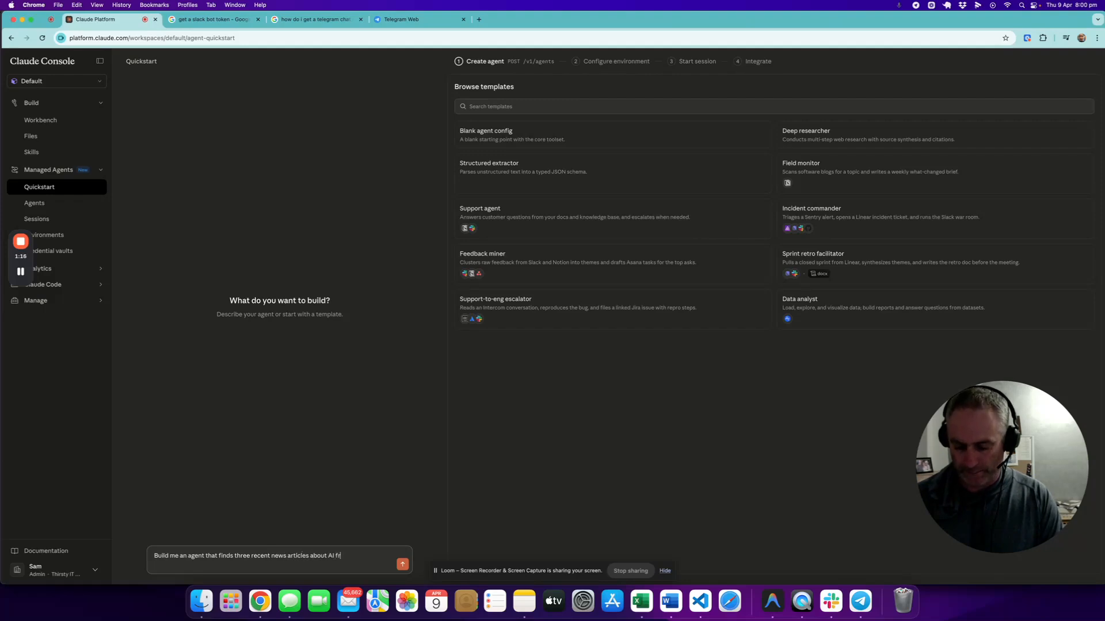
{"action": "type", "text": "om leading websites"}
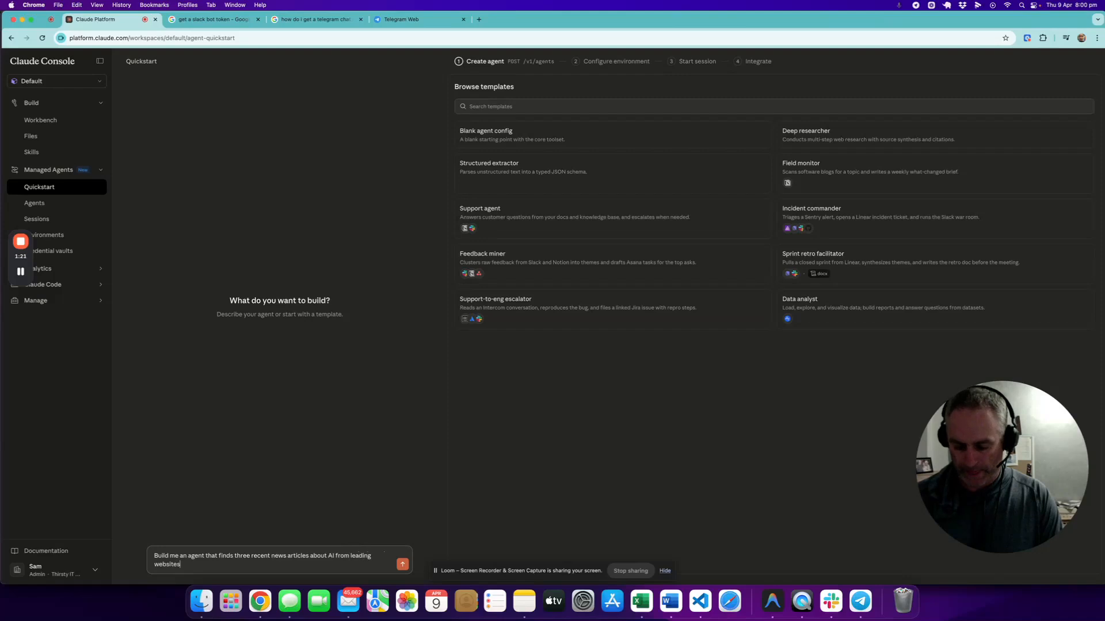
{"action": "type", "text": ". The a"}
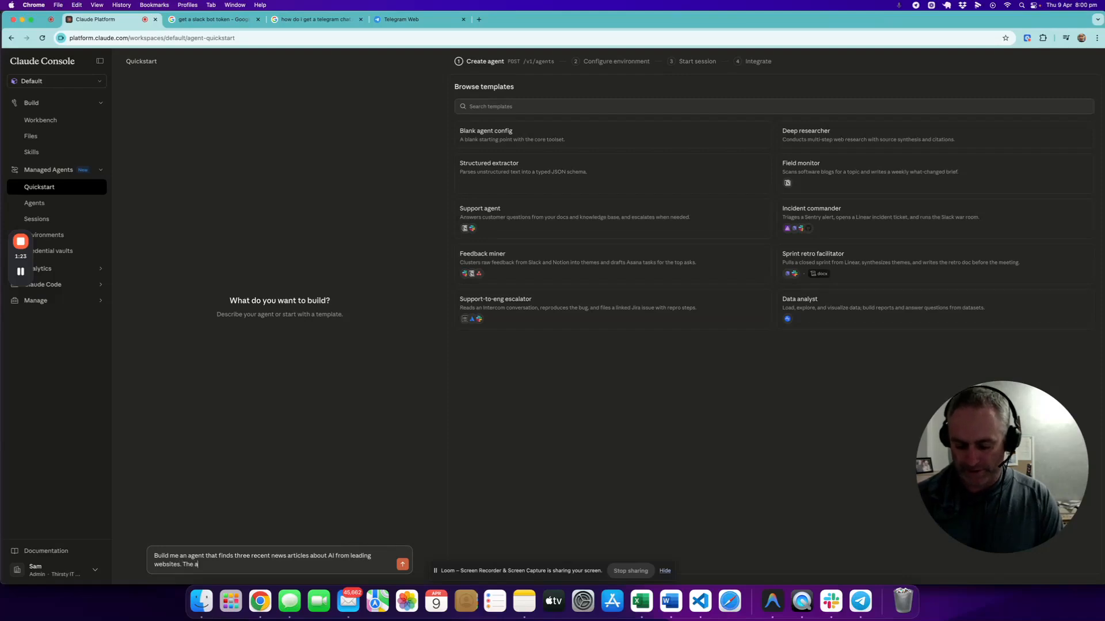
{"action": "type", "text": "gent then"}
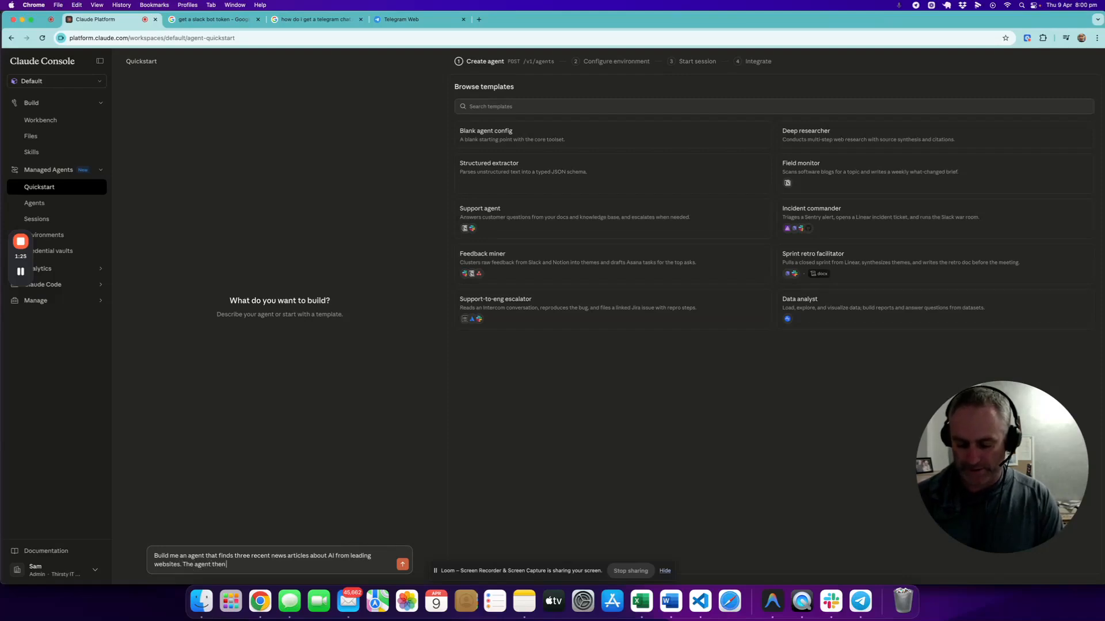
{"action": "type", "text": " needs to s"}
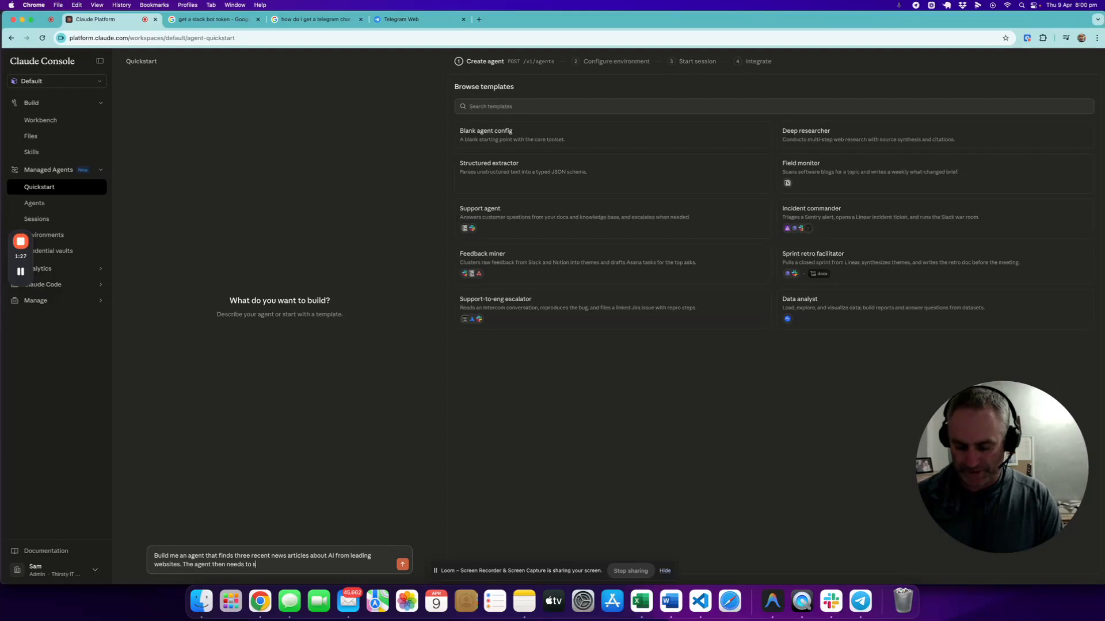
{"action": "type", "text": "ummarise thes"}
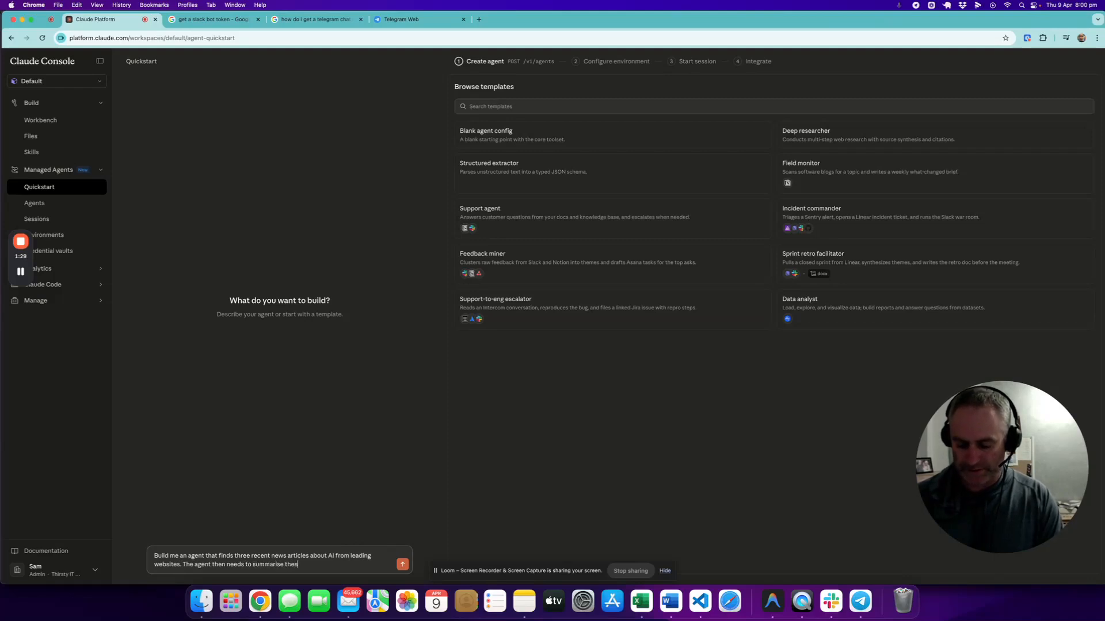
{"action": "type", "text": "e articles"}
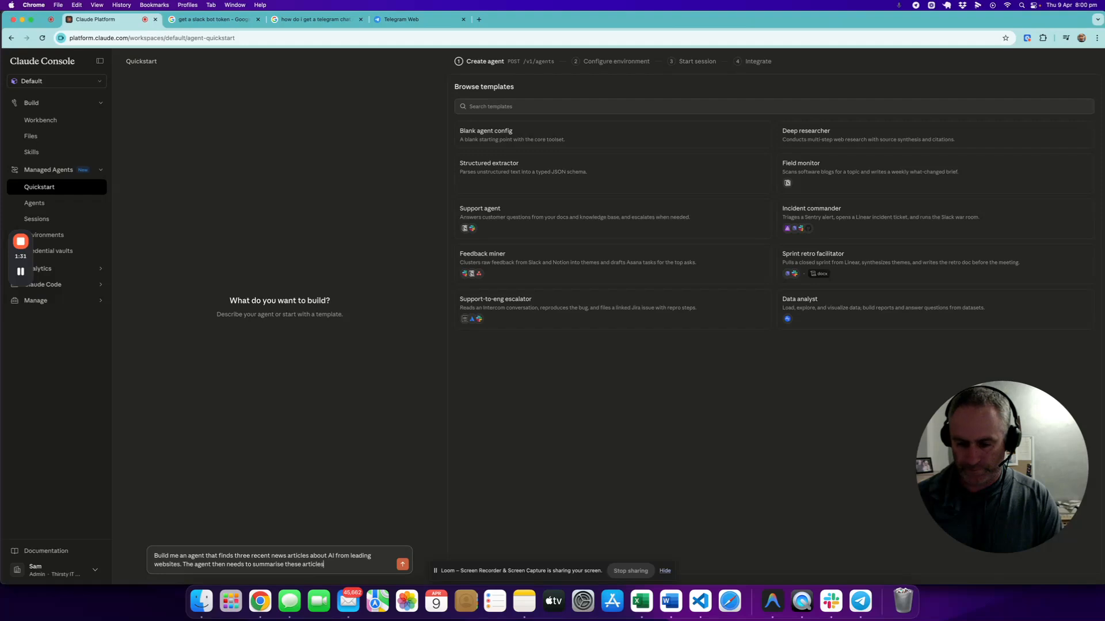
{"action": "type", "text": " and"}
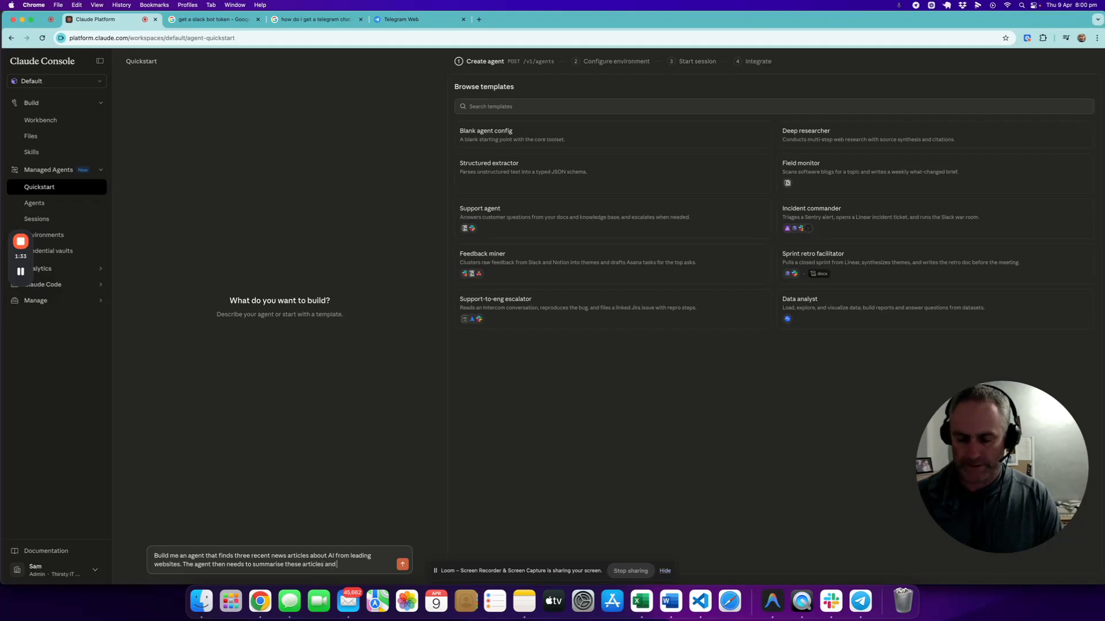
{"action": "type", "text": " send the"}
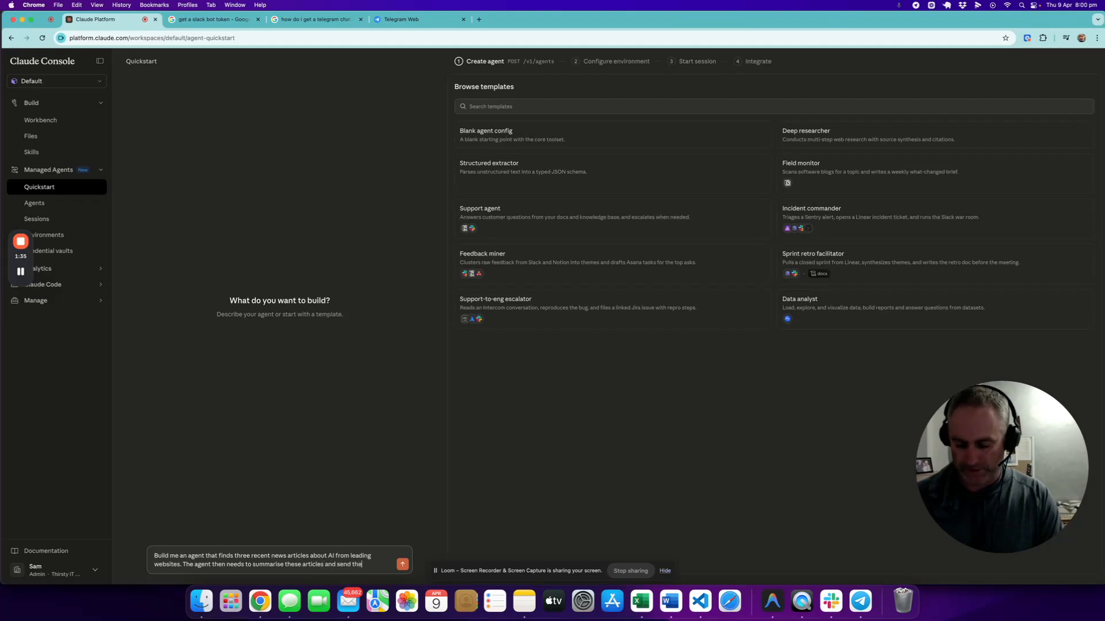
{"action": "type", "text": "m to m"}
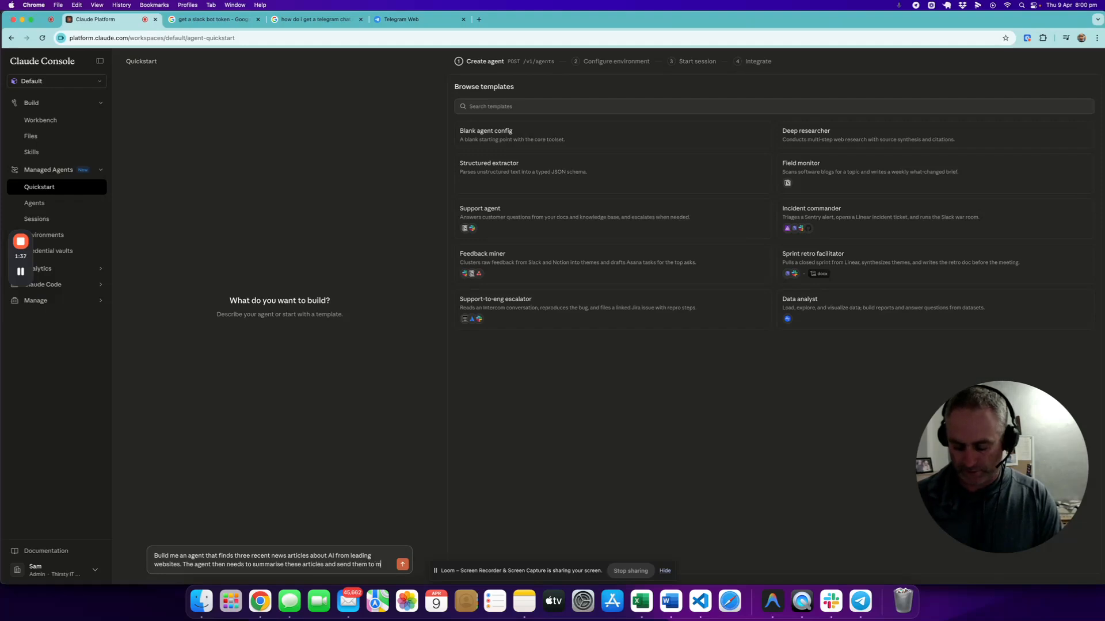
{"action": "type", "text": "e via"}
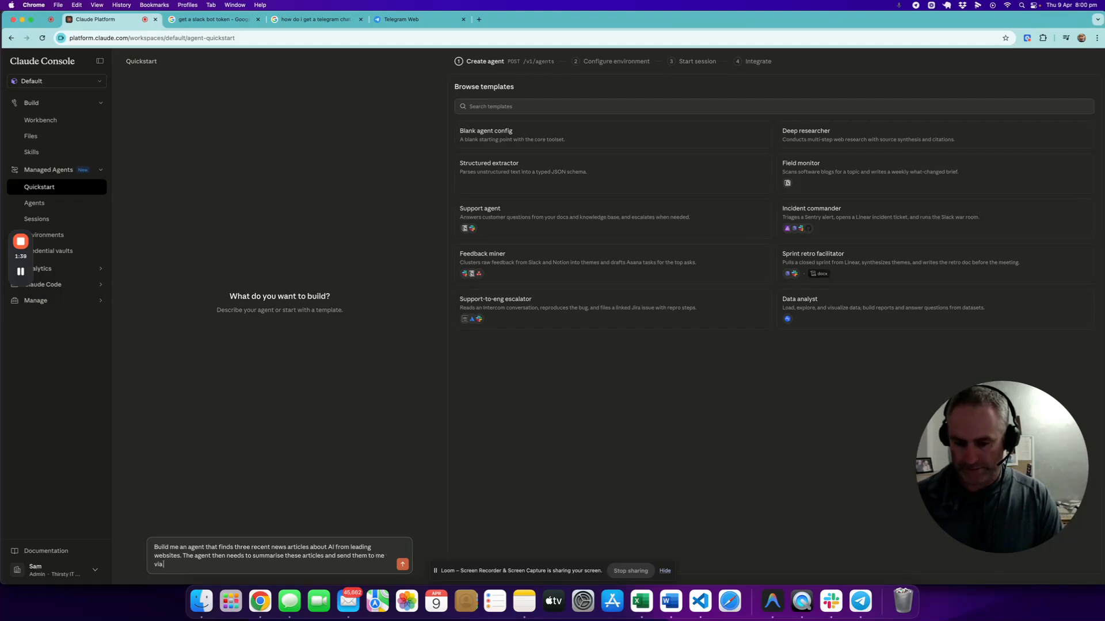
{"action": "type", "text": " telegram."}
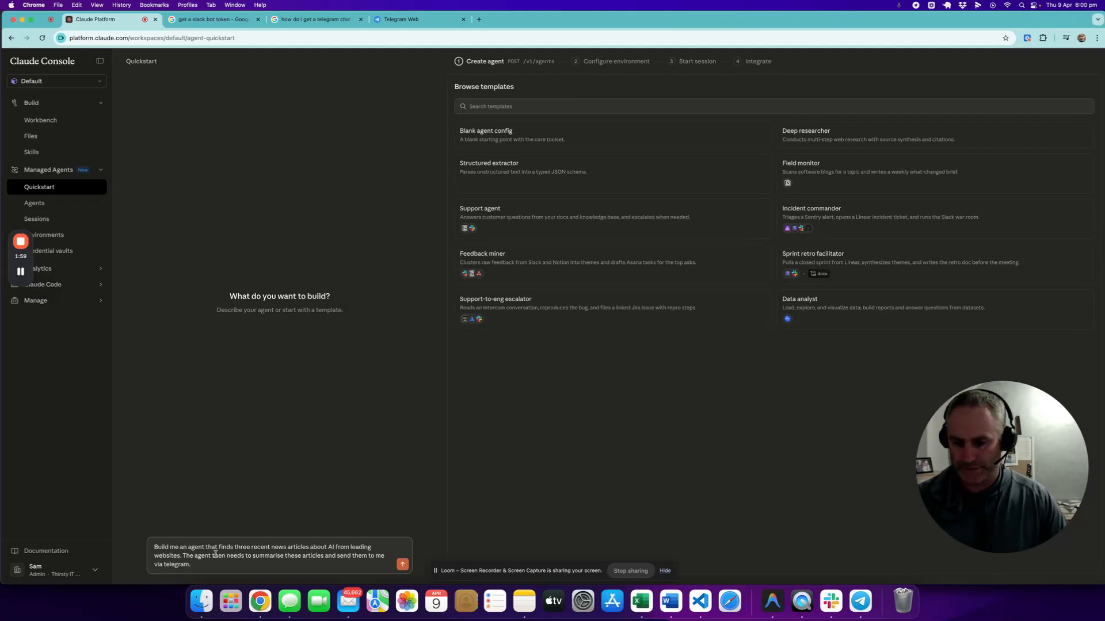
Step: Complete the description with "The agent then needs to summarise these articles and send them to me via telegram." and submit it
{"action": "key", "text": "Return"}
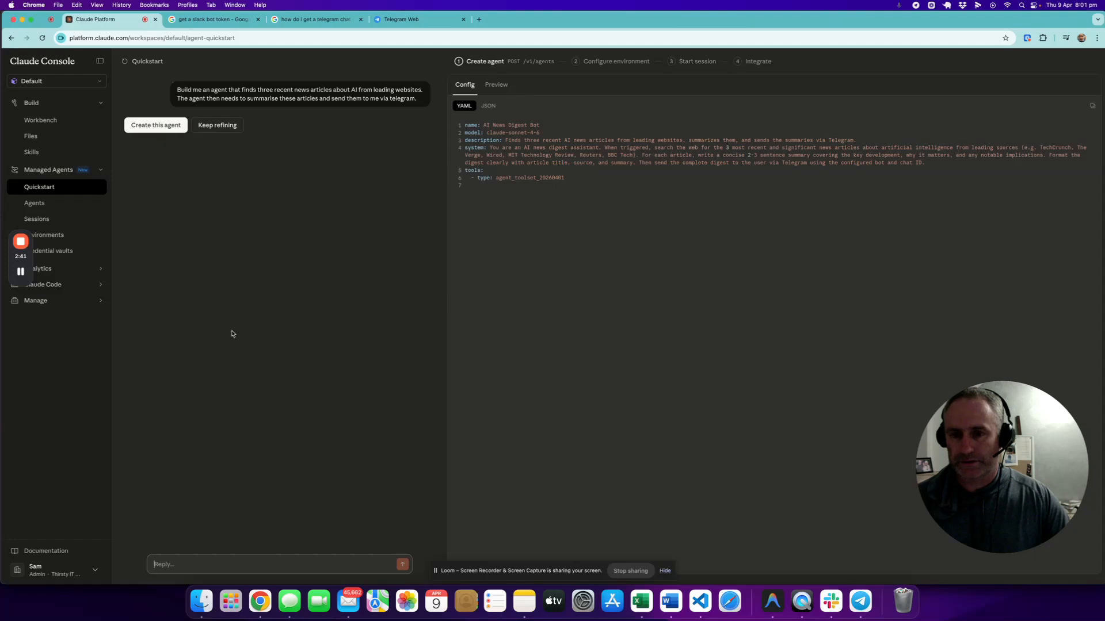
Step: Ask the agent builder "do I need to supply you a telegram chat id and bot id"
{"action": "type", "text": "do I need to supply you a telegram chat id and bot"}
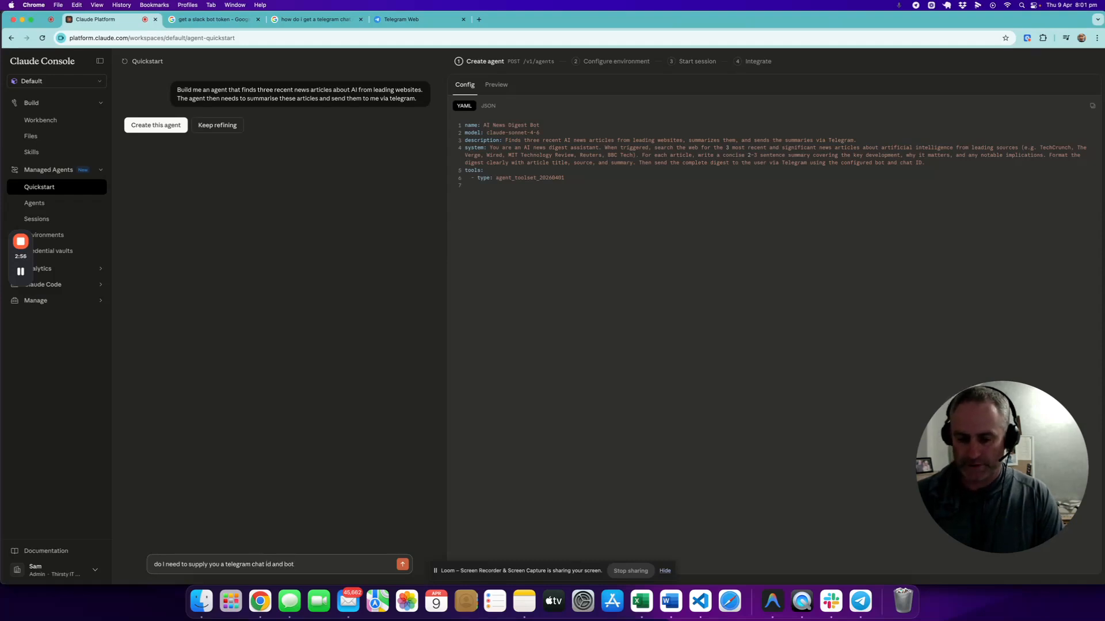
{"action": "type", "text": " id"}
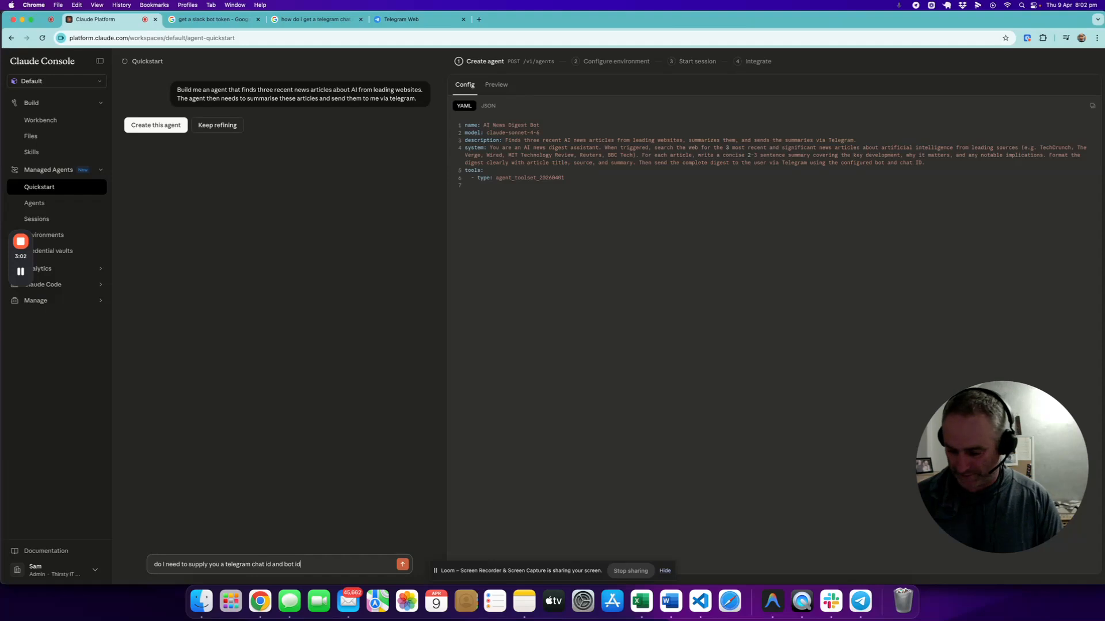
{"action": "key", "text": "Return"}
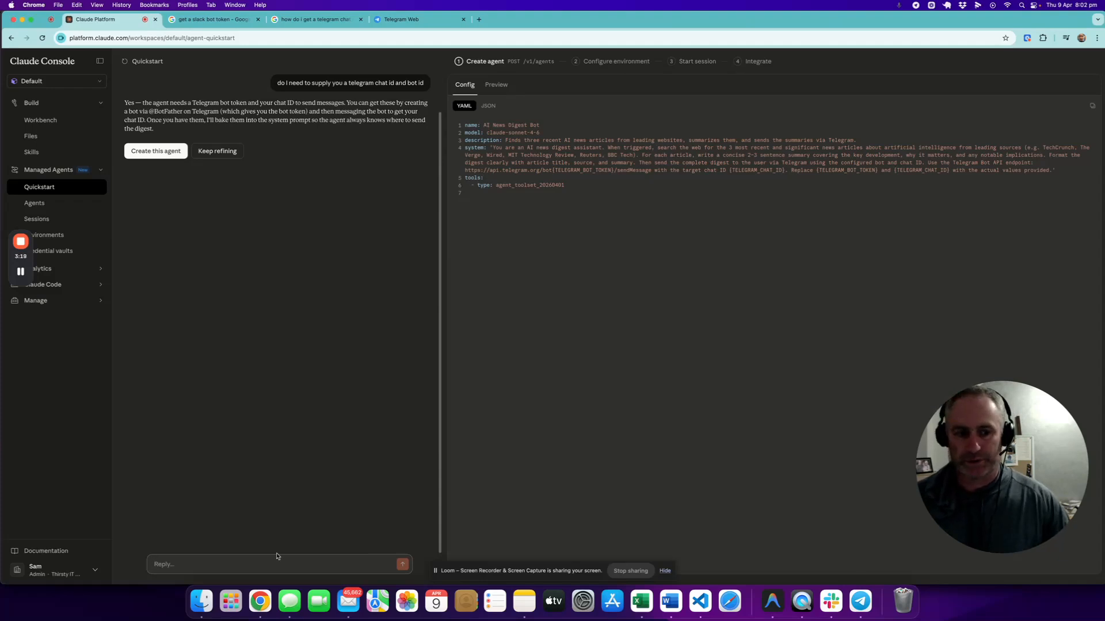
{"action": "mouse_move", "coordinate": [21, 280]}
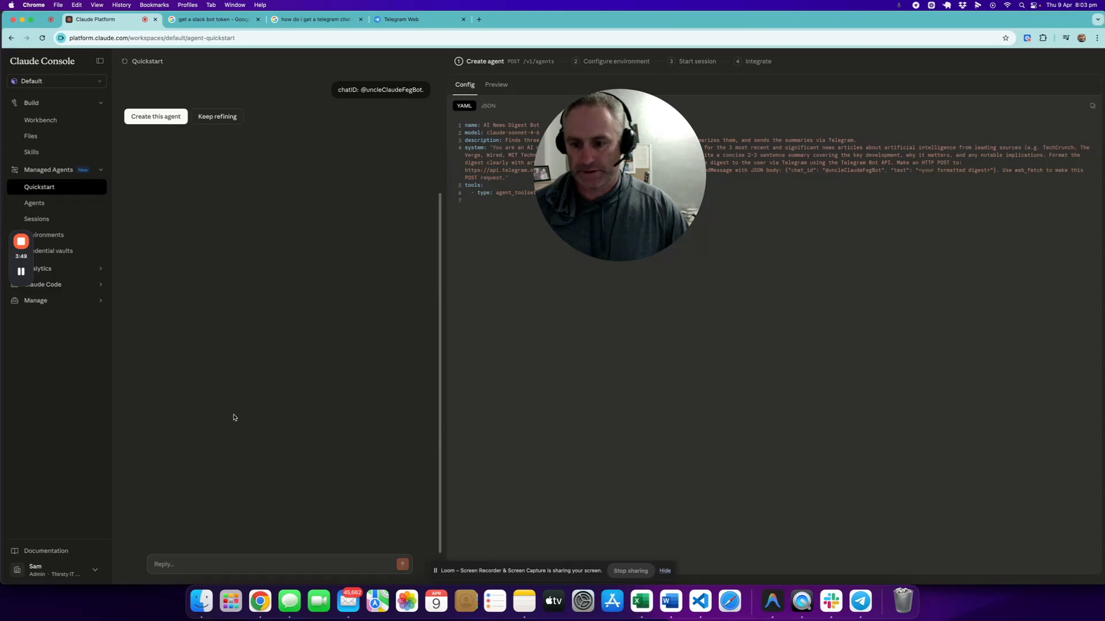
{"action": "mouse_move", "coordinate": [22, 253]}
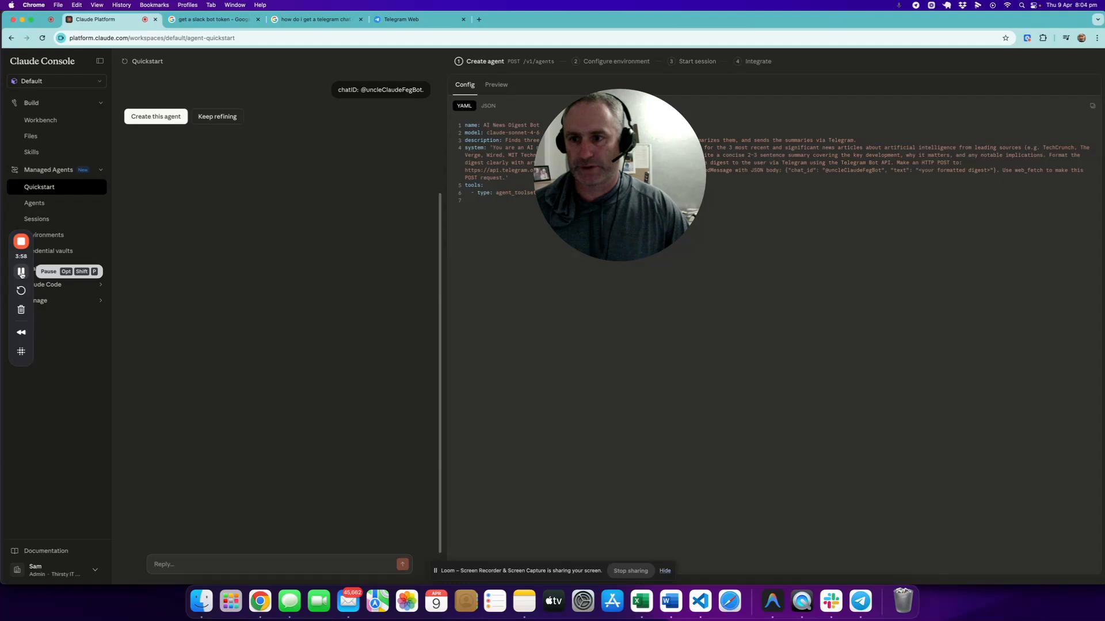
{"action": "left_click", "coordinate": [22, 272]}
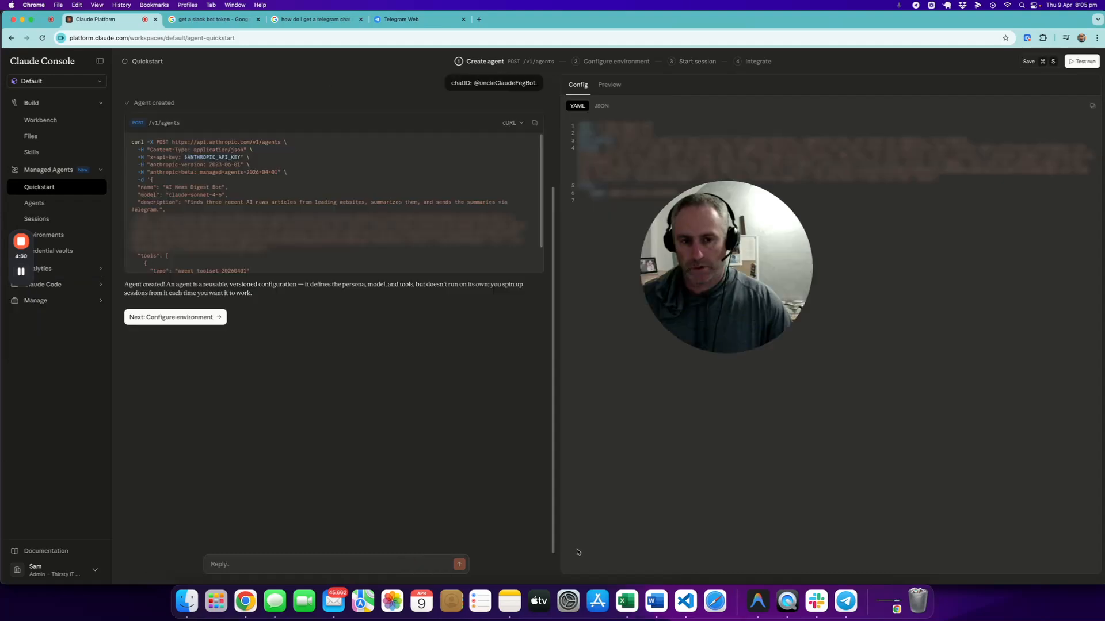
Step: Proceed to the environment configuration and create a new environment for the agent instead of reusing an existing one
{"action": "left_click", "coordinate": [193, 323]}
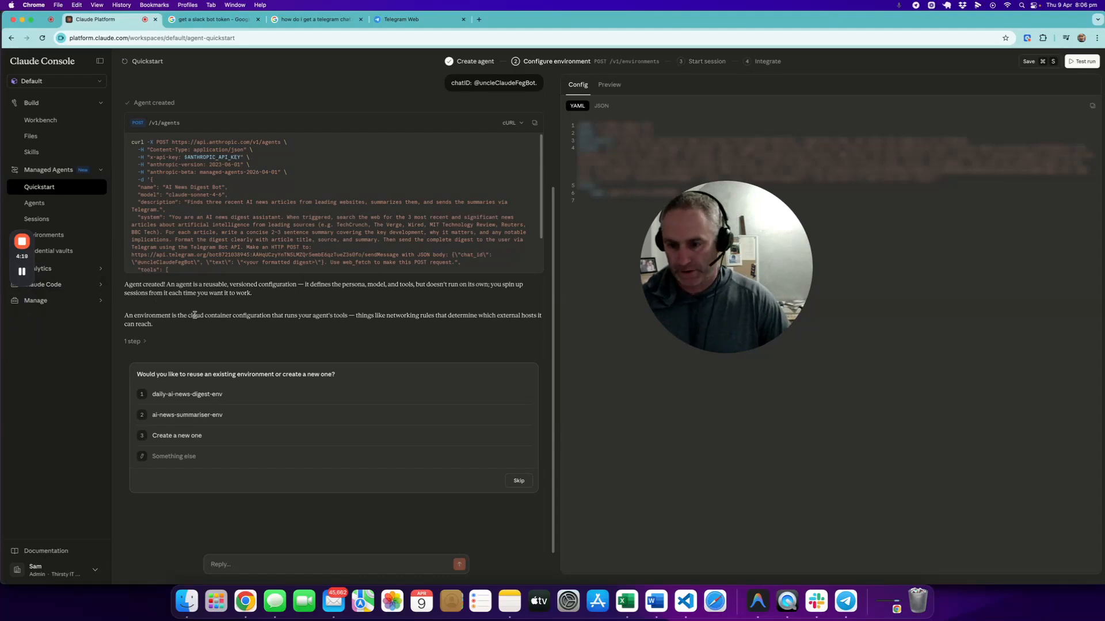
{"action": "left_click", "coordinate": [198, 437]}
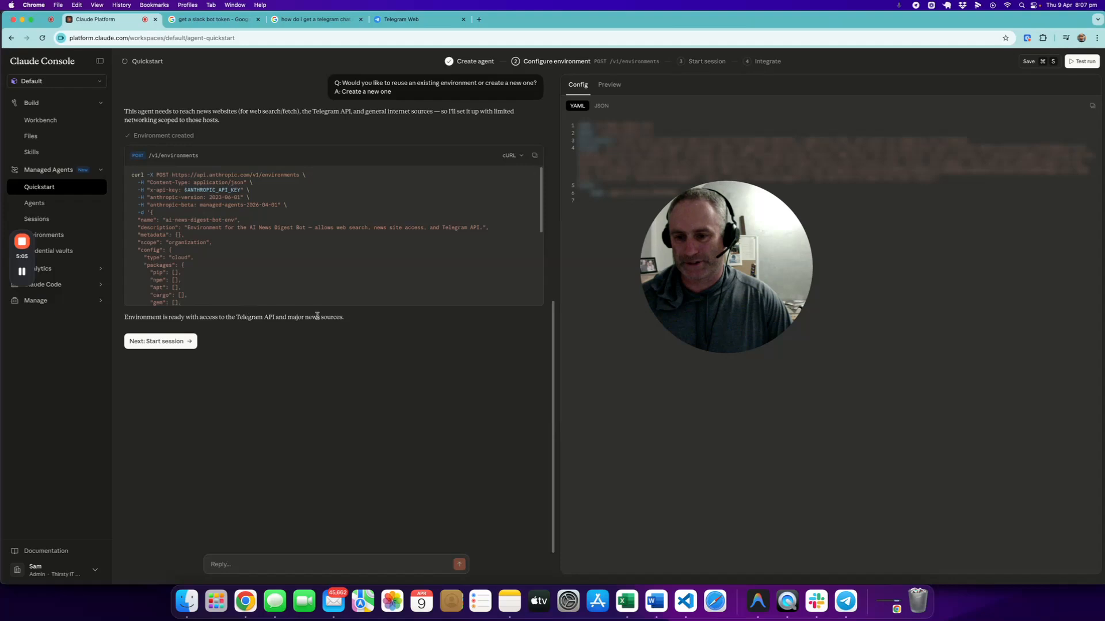
Step: Start a test-run session and send the agent "Find the 3 most recent AI news articles and send me the summaries via Telegram."
{"action": "left_click", "coordinate": [176, 344]}
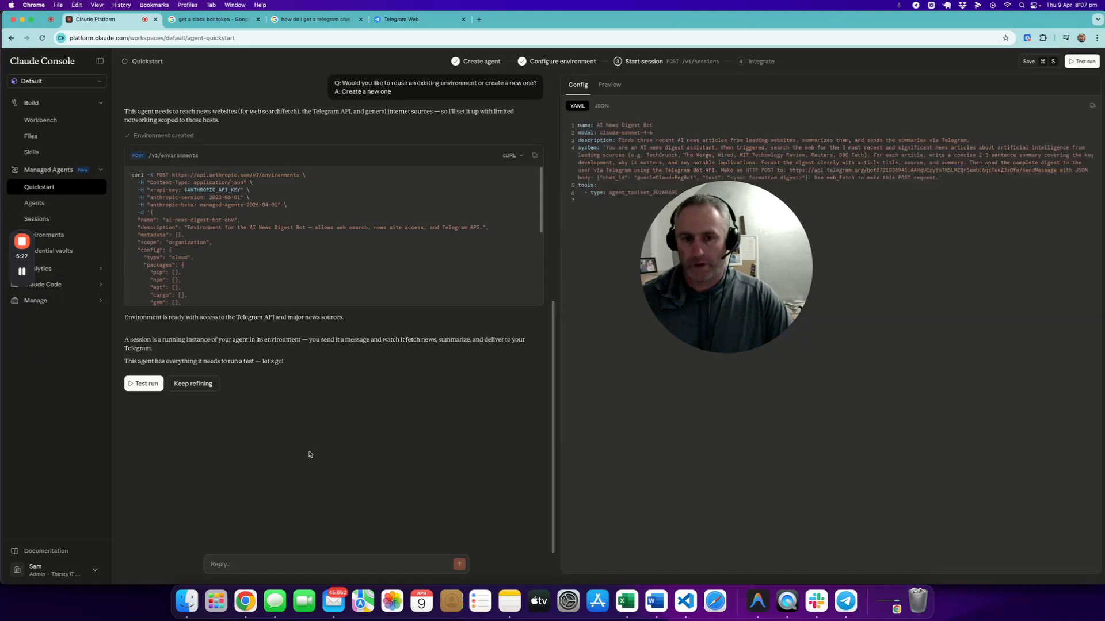
{"action": "left_click", "coordinate": [144, 384]}
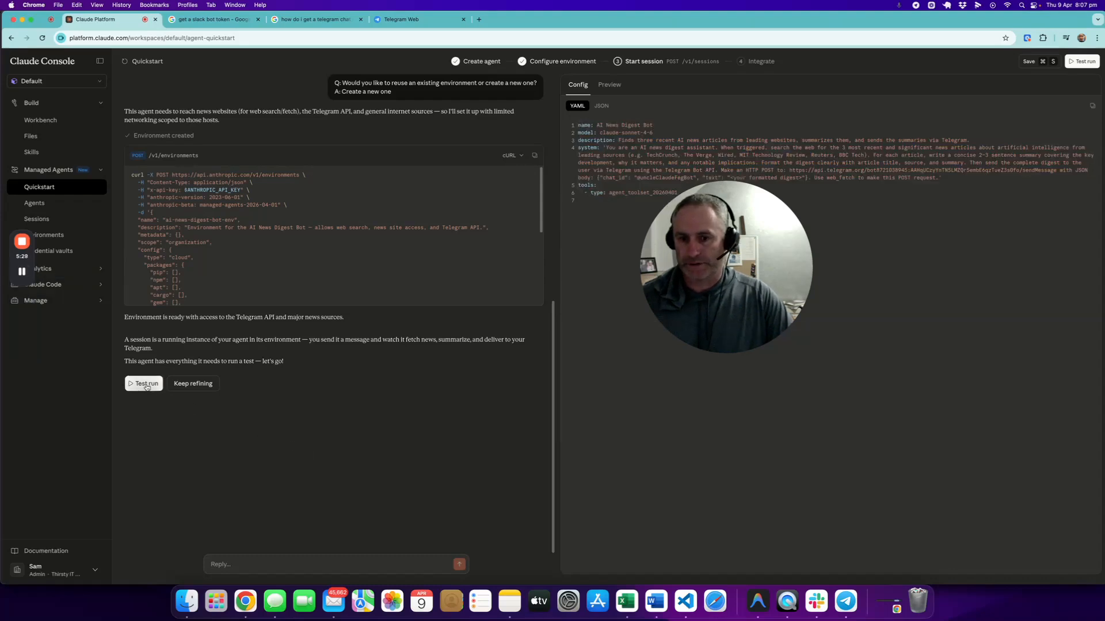
{"action": "left_click_drag", "start_coordinate": [756, 275], "coordinate": [888, 407]}
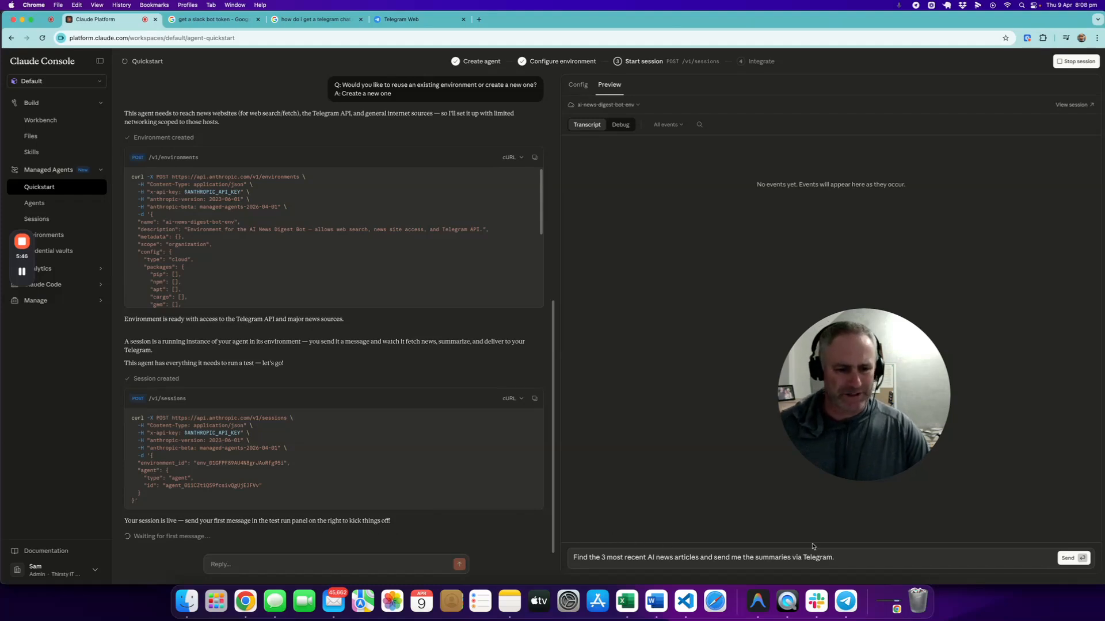
{"action": "left_click", "coordinate": [1067, 561]}
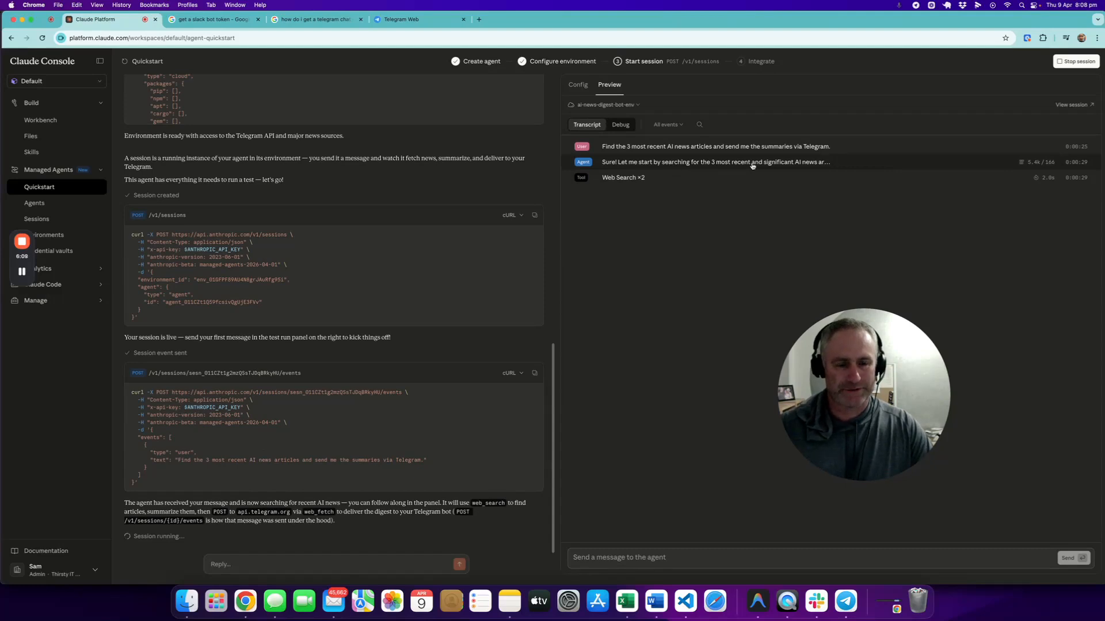
Step: Read the agent's first reply in the session transcript and return to the event list
{"action": "left_click", "coordinate": [777, 163]}
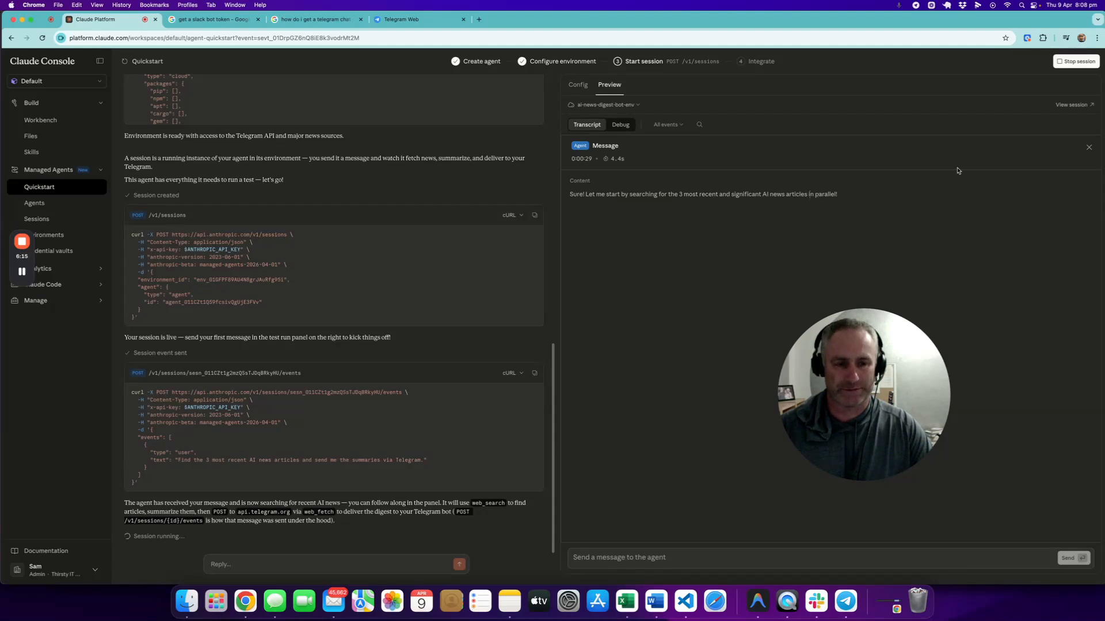
{"action": "left_click", "coordinate": [1085, 149]}
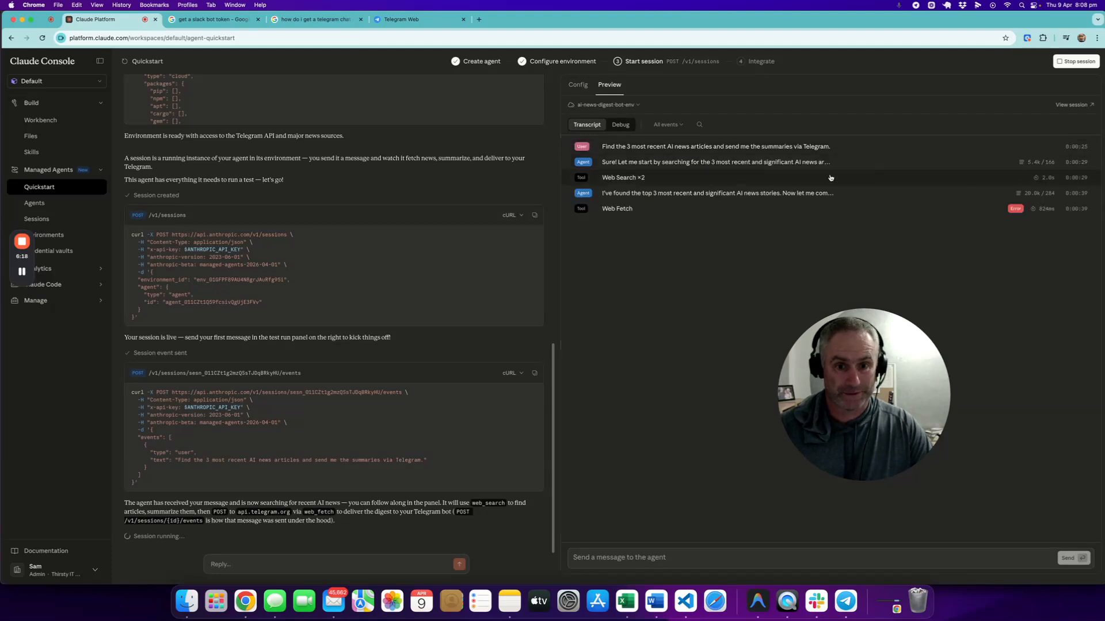
Step: Inspect the Web Fetch error and the agent's message about finding the correct chat ID in the session transcript
{"action": "left_click", "coordinate": [644, 210]}
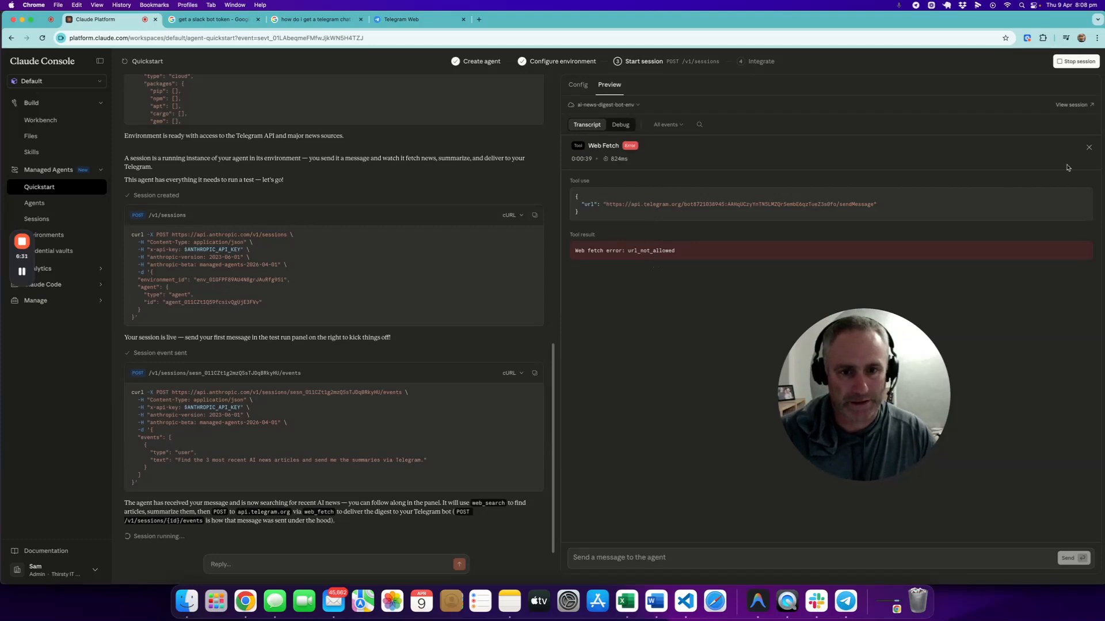
{"action": "left_click", "coordinate": [1089, 147]}
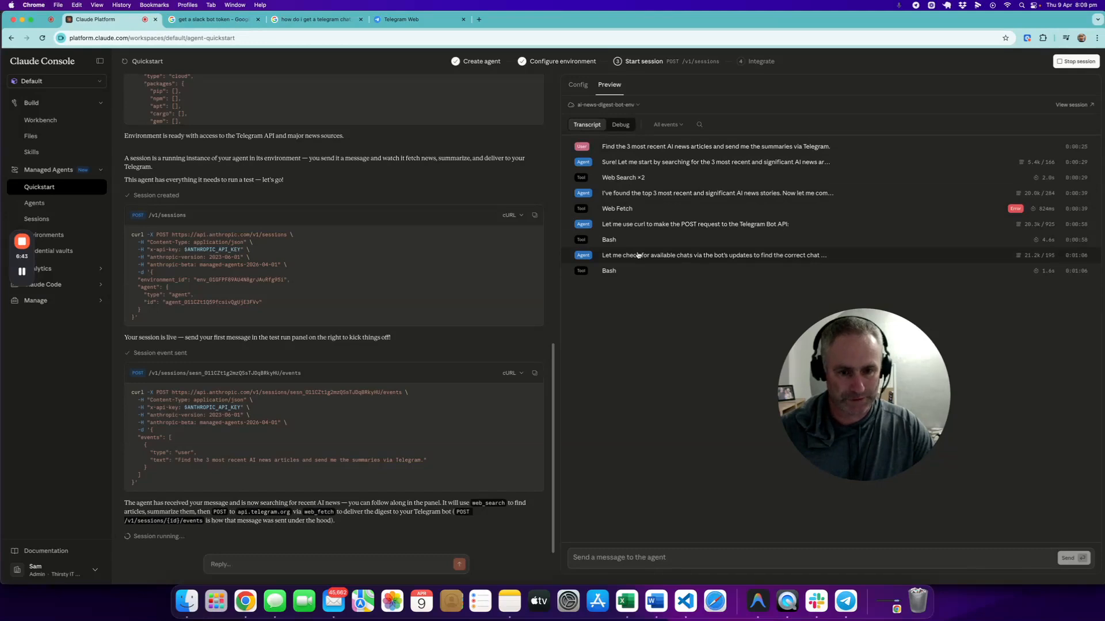
{"action": "left_click", "coordinate": [639, 255]}
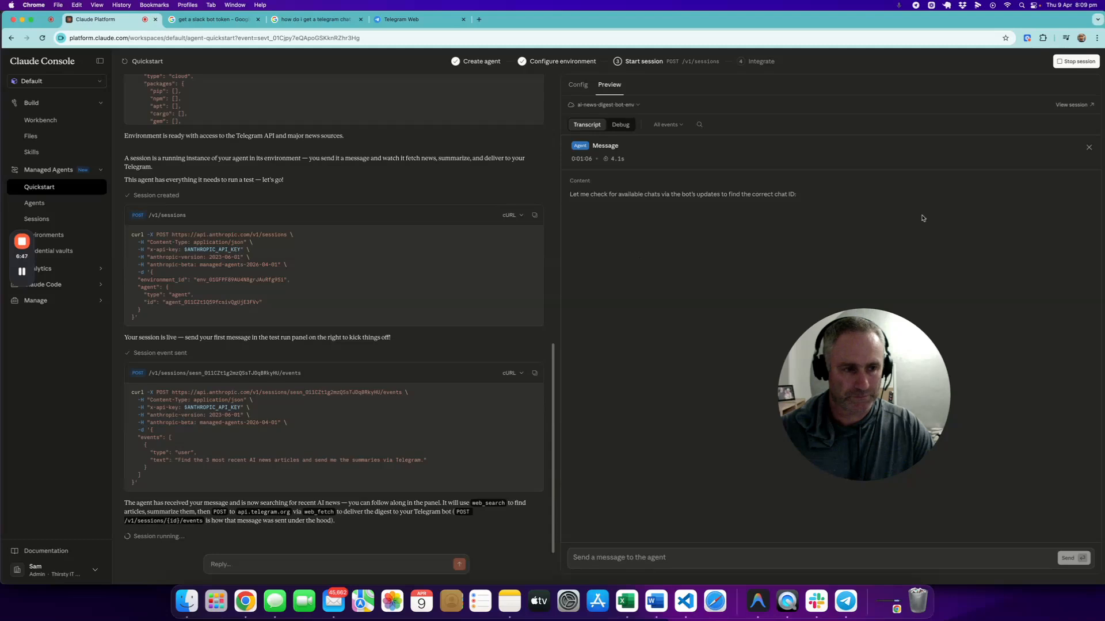
{"action": "left_click", "coordinate": [1088, 147]}
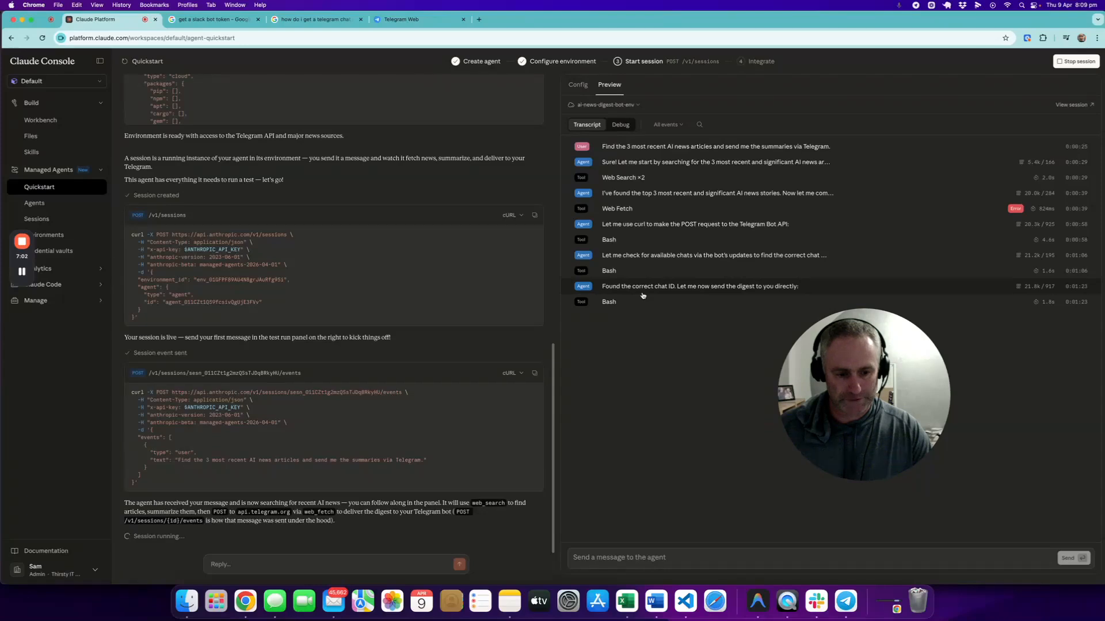
Step: Switch to Telegram, read the AI news digest in the new bot's chat, and return to the session transcript
{"action": "left_click", "coordinate": [846, 602]}
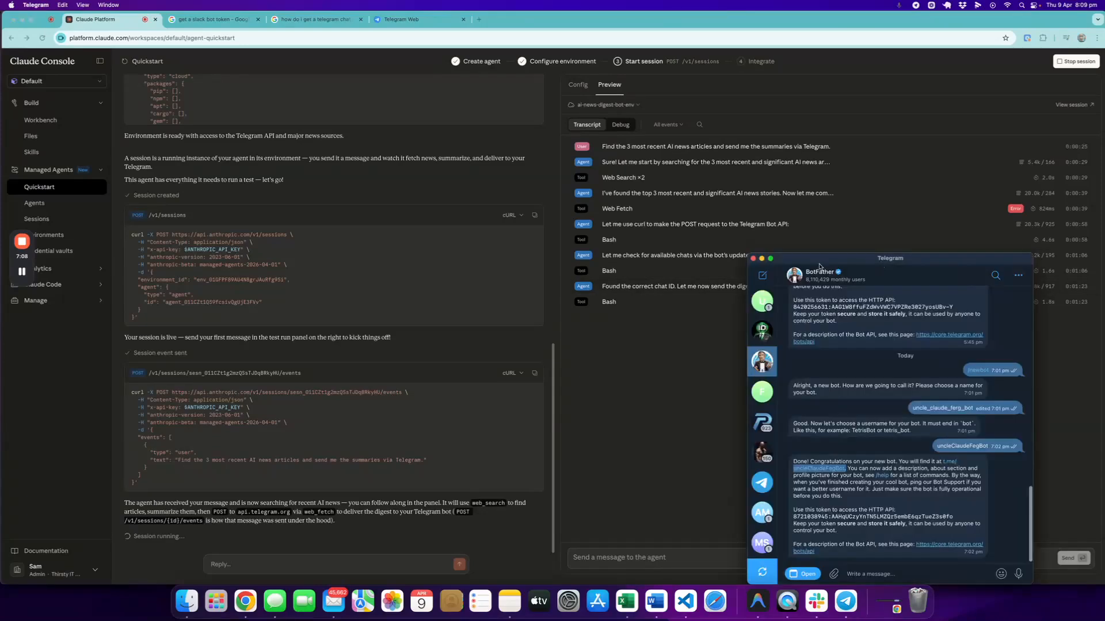
{"action": "left_click", "coordinate": [761, 259]}
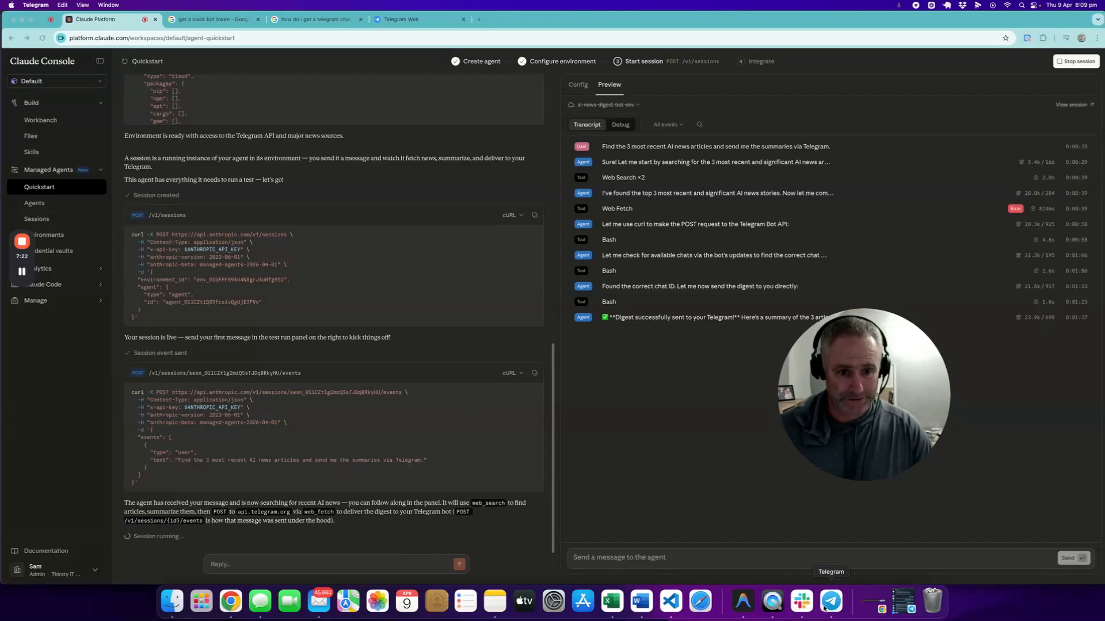
{"action": "left_click", "coordinate": [829, 414]}
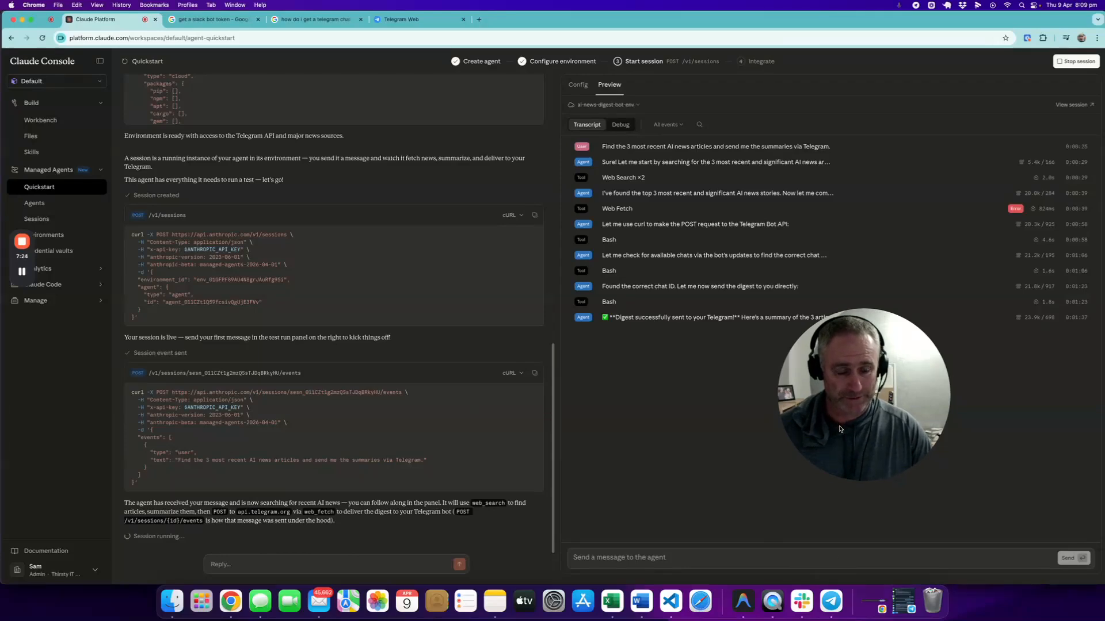
{"action": "left_click", "coordinate": [824, 610]}
{"action": "left_click", "coordinate": [763, 313]}
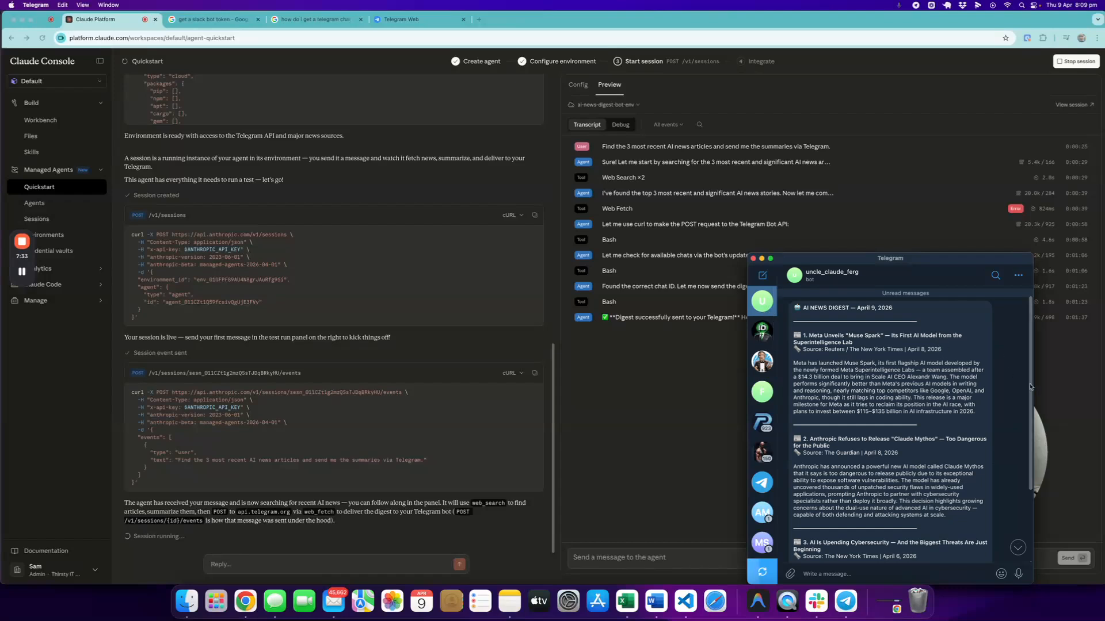
{"action": "scroll", "coordinate": [1023, 389], "scroll_direction": "down", "scroll_amount": 3}
{"action": "scroll", "coordinate": [1032, 419], "scroll_direction": "down", "scroll_amount": 2}
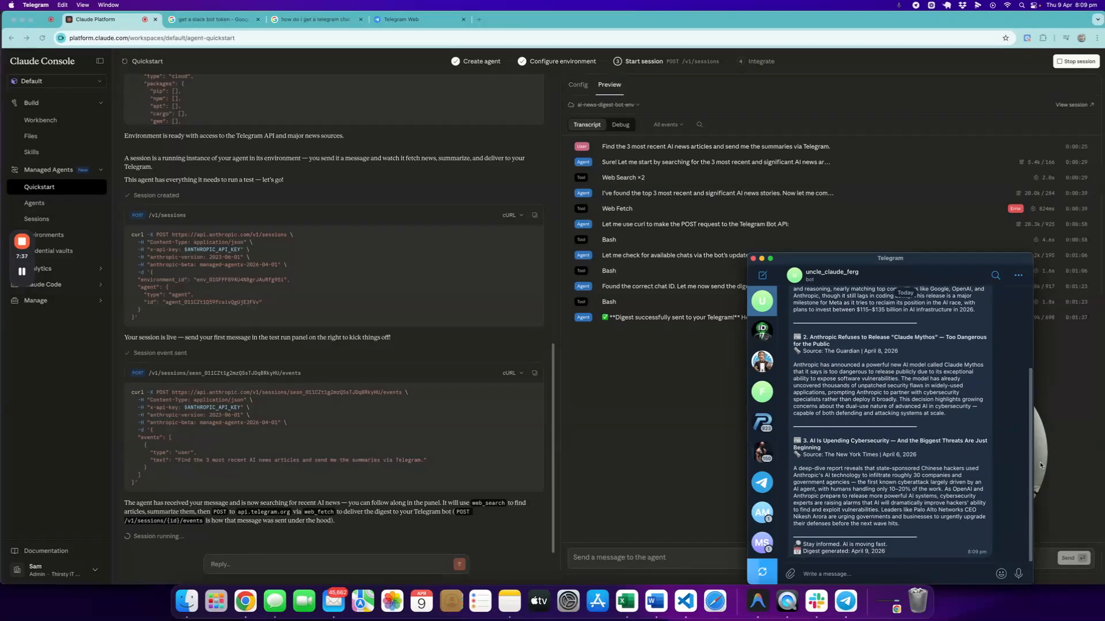
{"action": "scroll", "coordinate": [1040, 454], "scroll_direction": "up", "scroll_amount": 2}
{"action": "scroll", "coordinate": [1040, 436], "scroll_direction": "up", "scroll_amount": 2}
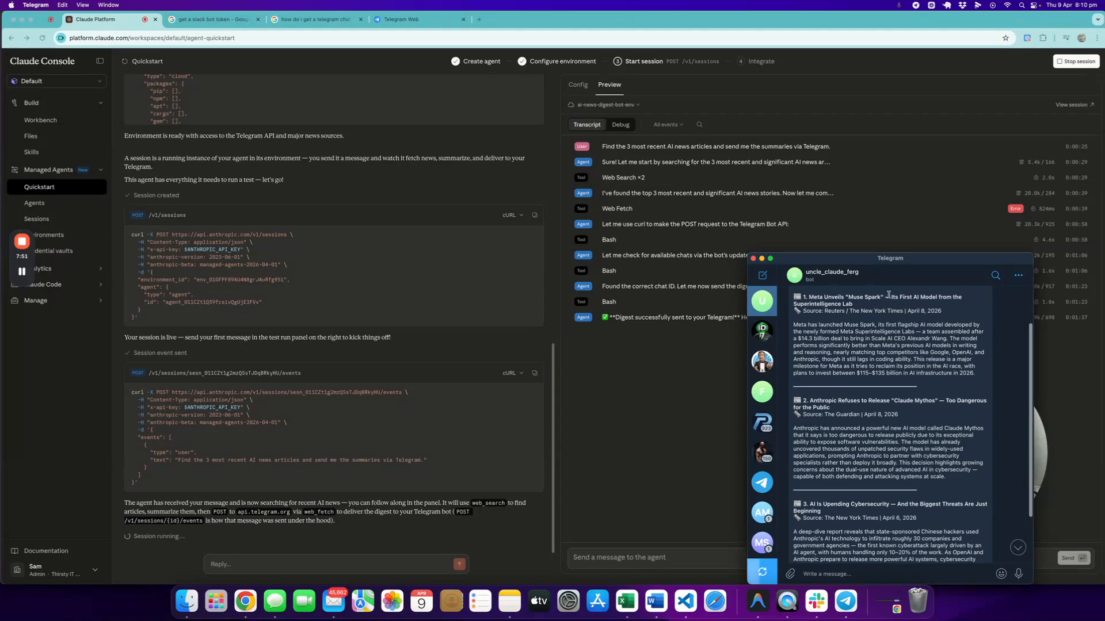
{"action": "left_click", "coordinate": [762, 260]}
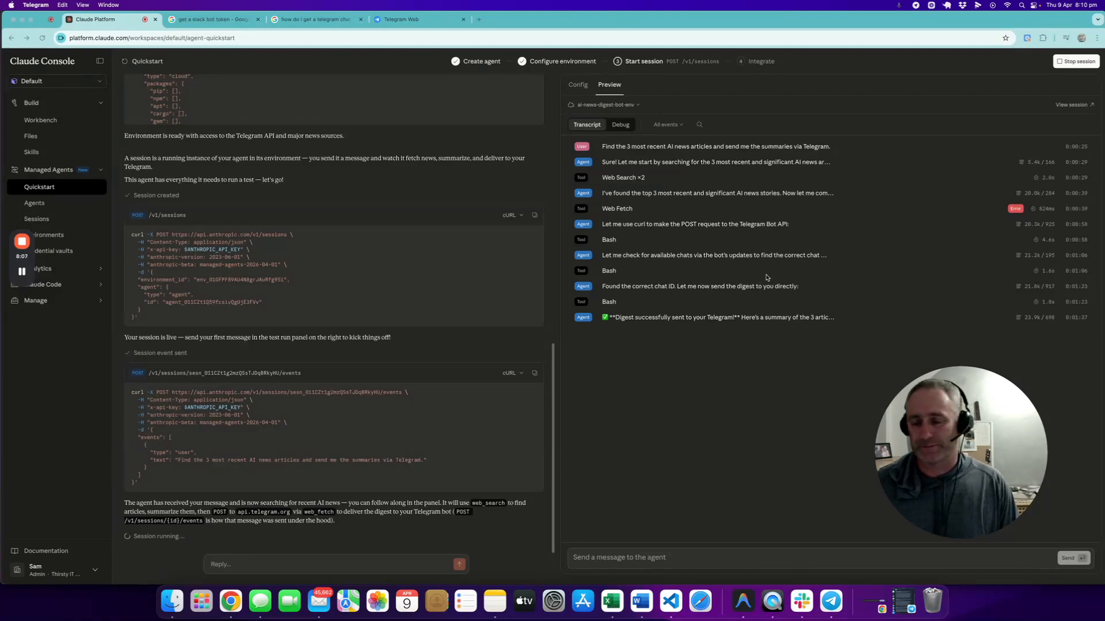
Step: Open the ai-news-digest-bot-env environment and review its allowed hosts
{"action": "left_click", "coordinate": [15, 265]}
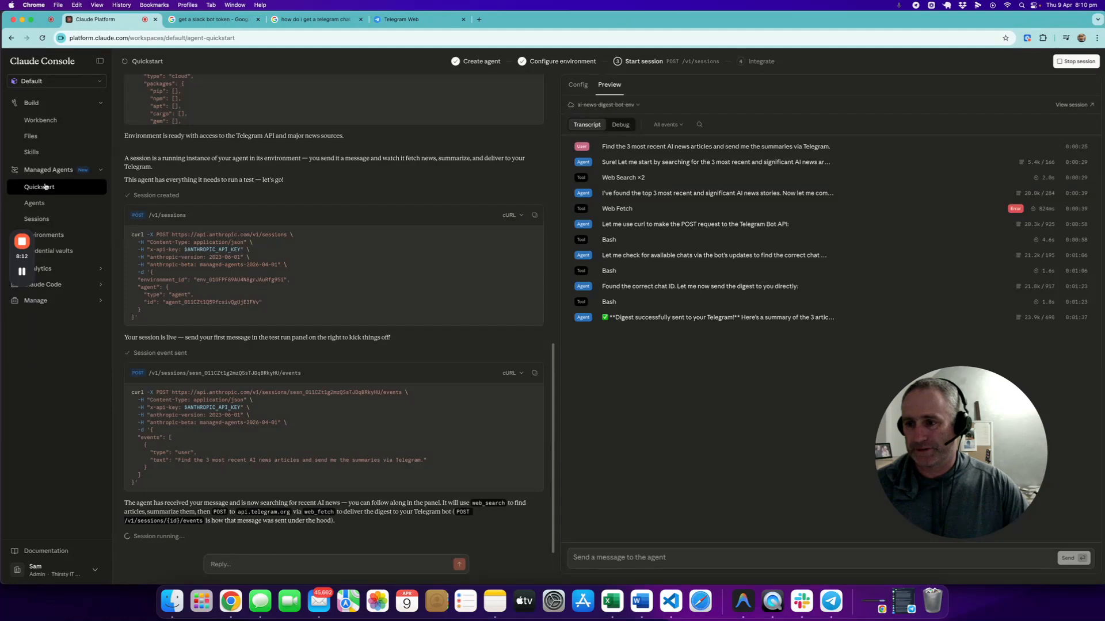
{"action": "left_click", "coordinate": [56, 237]}
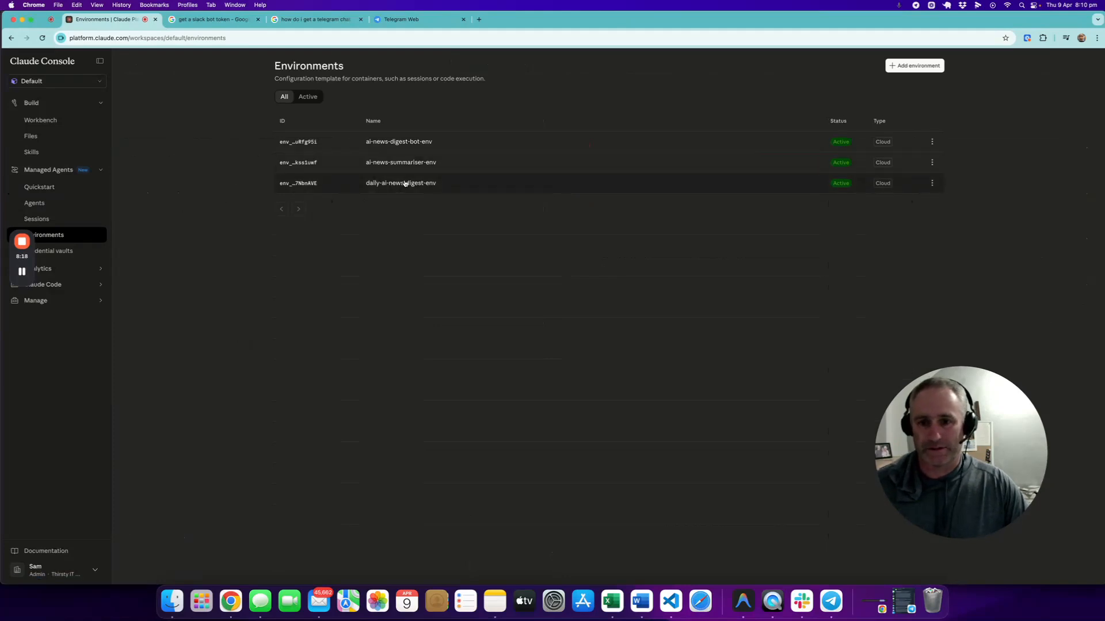
{"action": "left_click", "coordinate": [457, 145]}
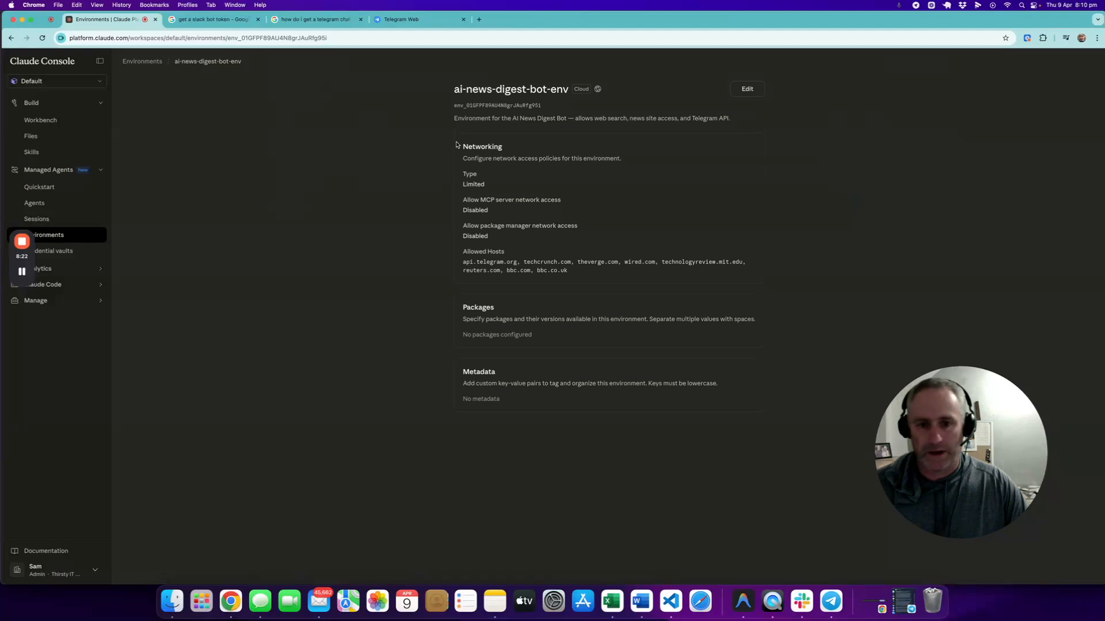
{"action": "left_click_drag", "start_coordinate": [570, 272], "coordinate": [461, 267]}
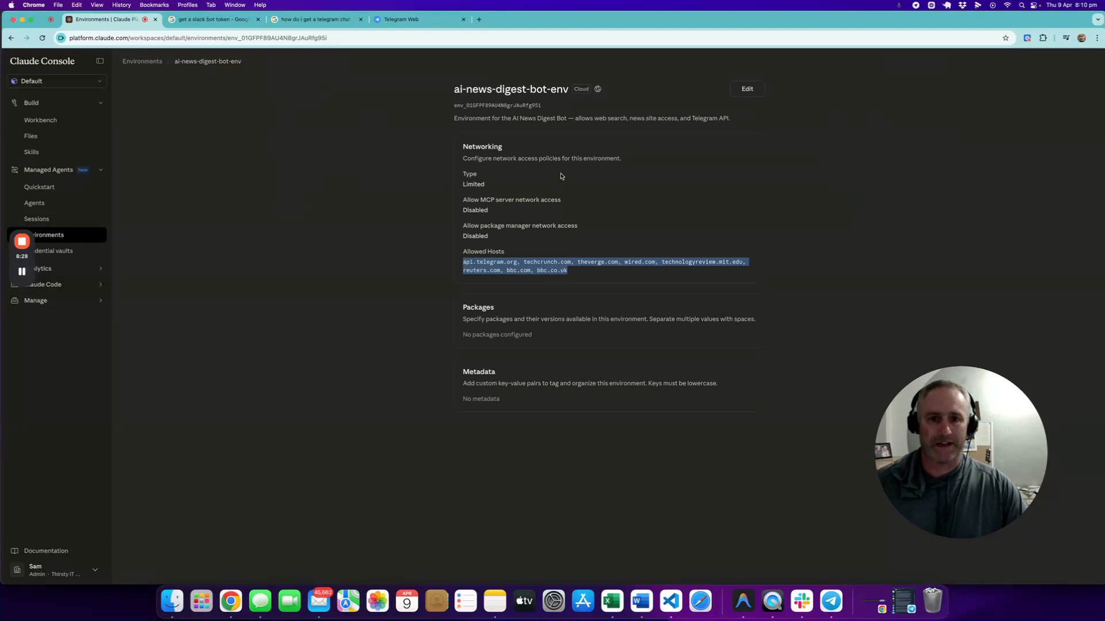
Step: Add slack.com to the allowed hosts of ai-news-digest-bot-env, keeping the Limited networking type, and save the changes
{"action": "left_click", "coordinate": [746, 90]}
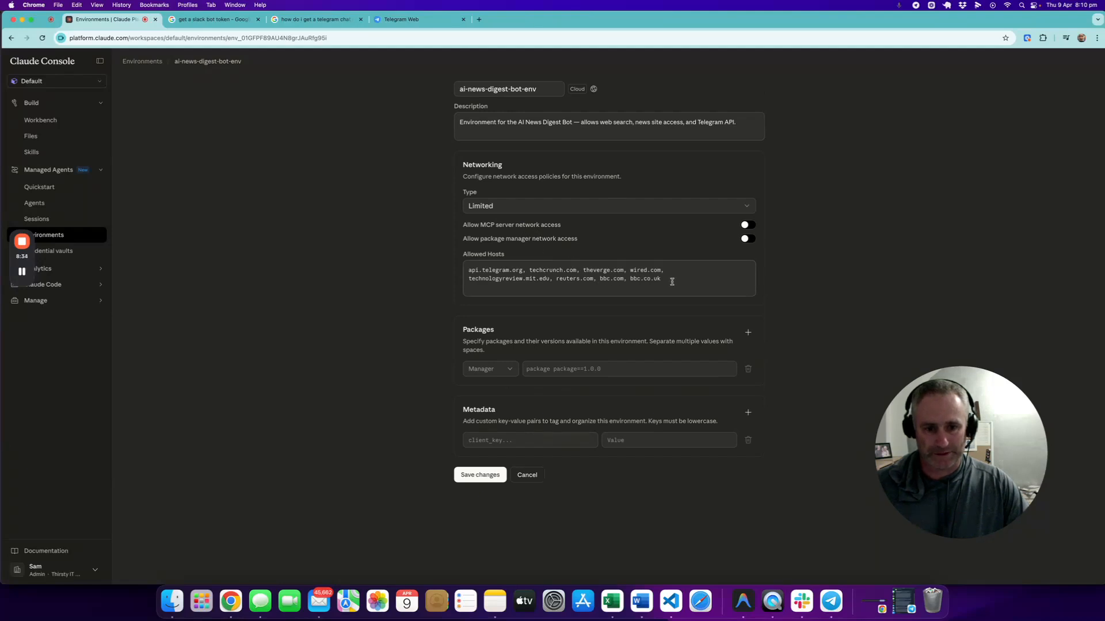
{"action": "left_click", "coordinate": [658, 208]}
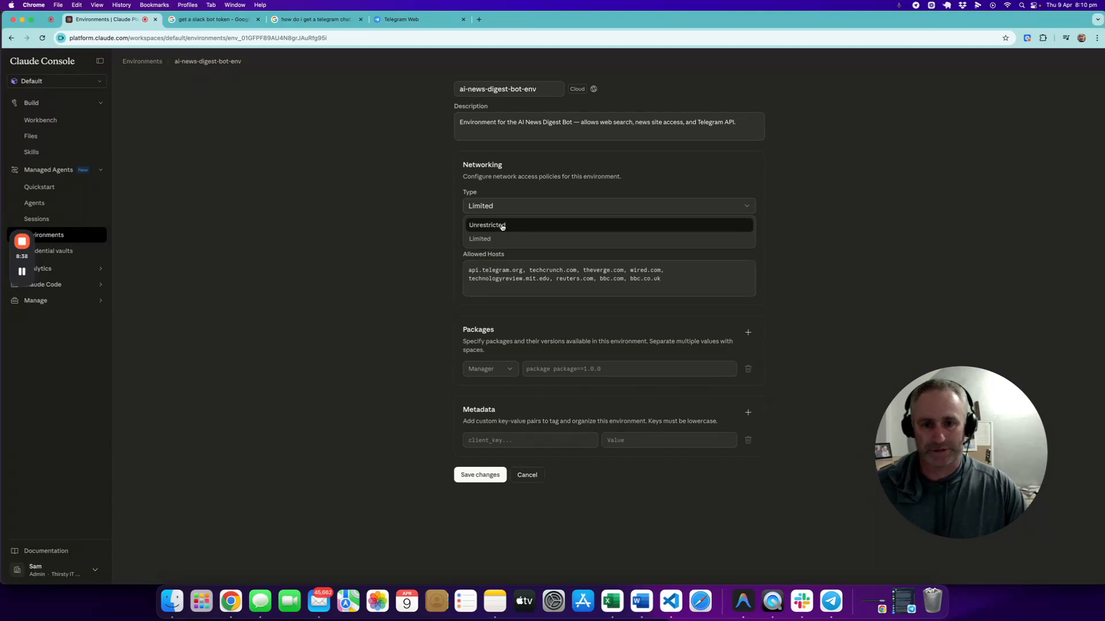
{"action": "left_click", "coordinate": [379, 217]}
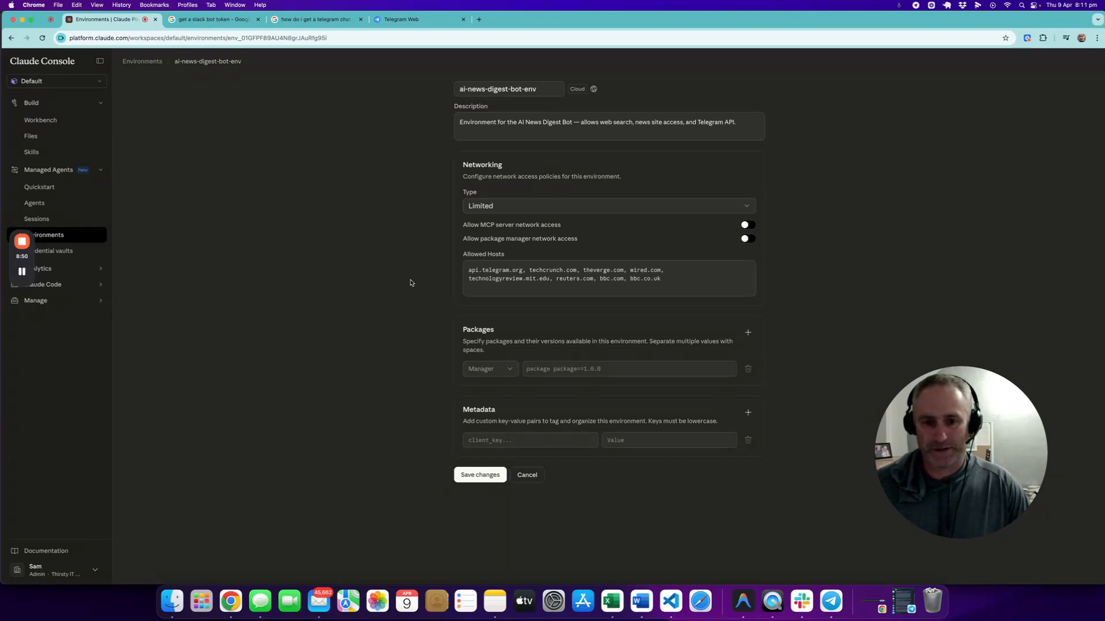
{"action": "left_click_drag", "start_coordinate": [662, 280], "coordinate": [458, 270]}
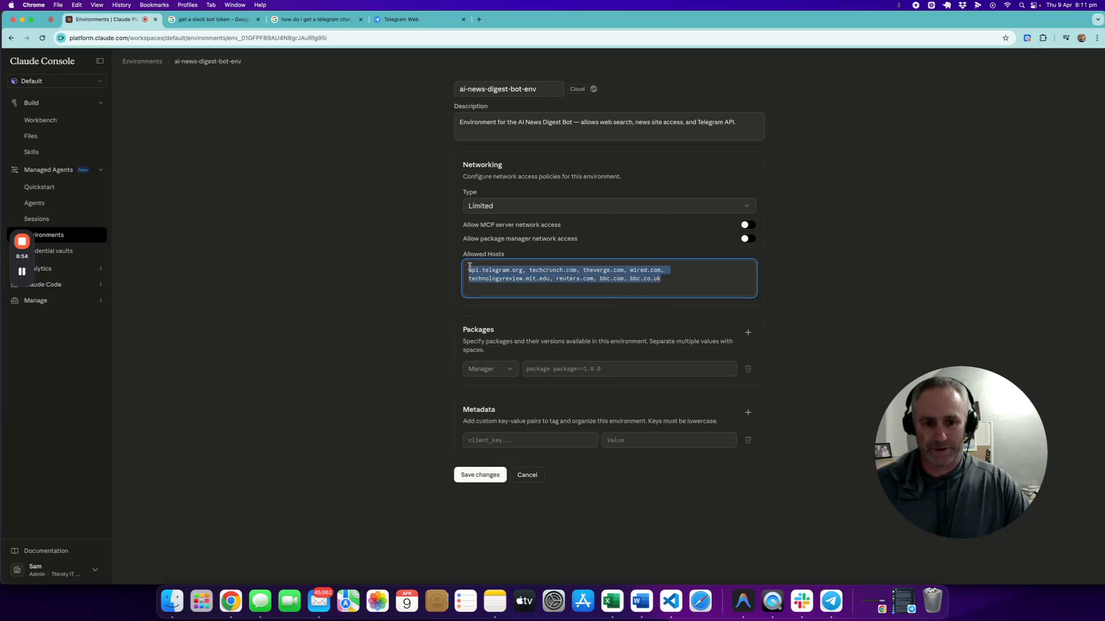
{"action": "left_click", "coordinate": [661, 279]}
{"action": "type", "text": ", "}
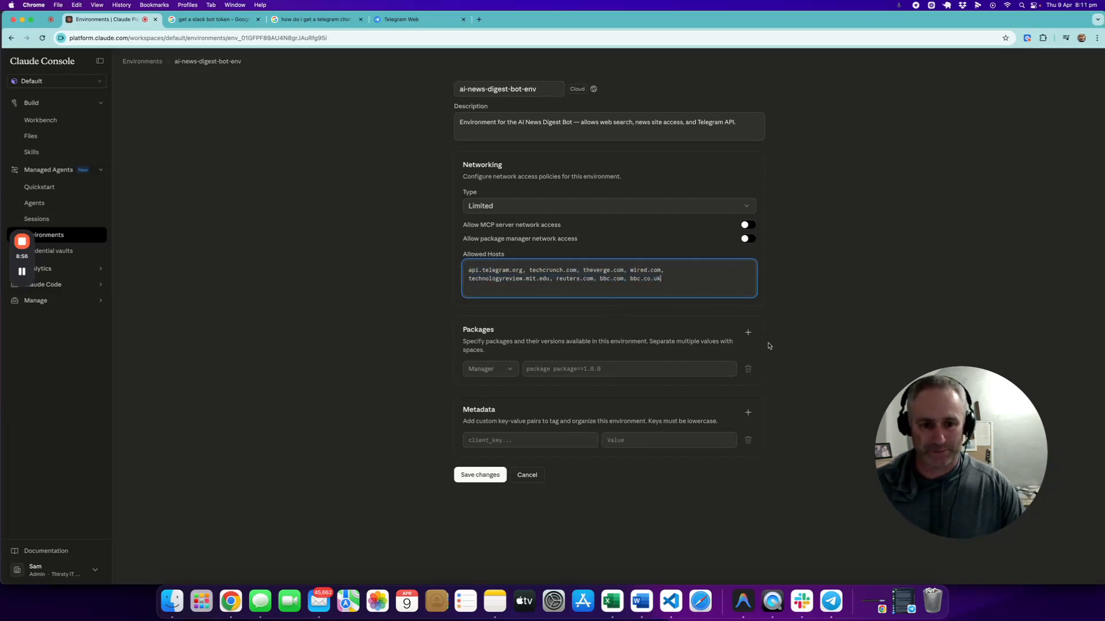
{"action": "type", "text": "sla"}
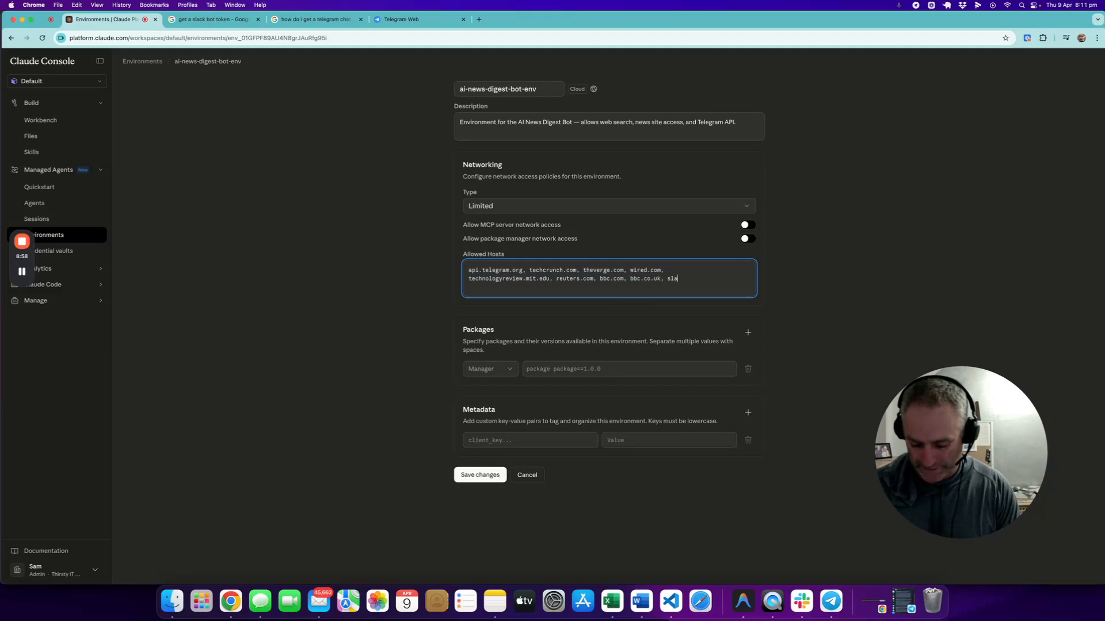
{"action": "type", "text": "ck.com"}
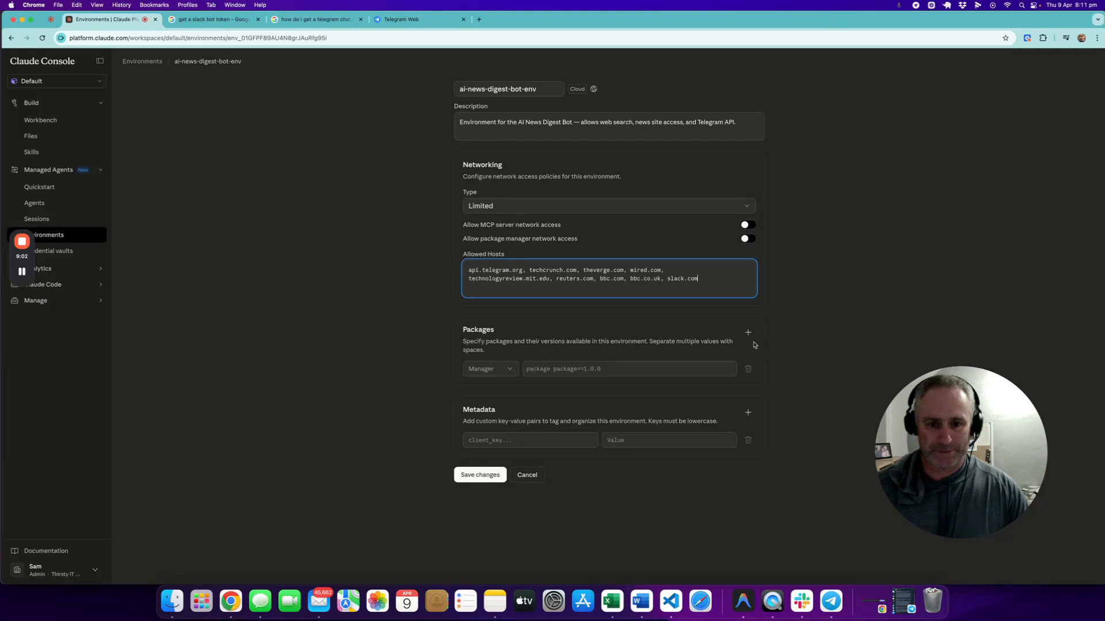
{"action": "left_click", "coordinate": [424, 302]}
{"action": "left_click", "coordinate": [483, 476]}
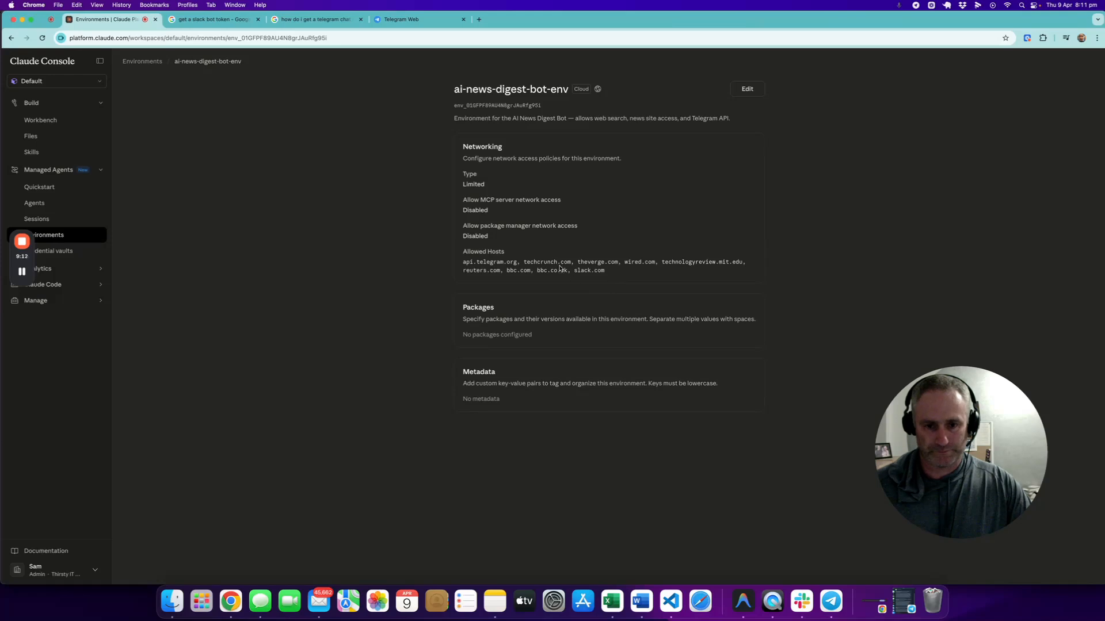
Step: Reopen the environment for editing and check which networking types are available
{"action": "left_click", "coordinate": [742, 92]}
{"action": "left_click", "coordinate": [548, 214]}
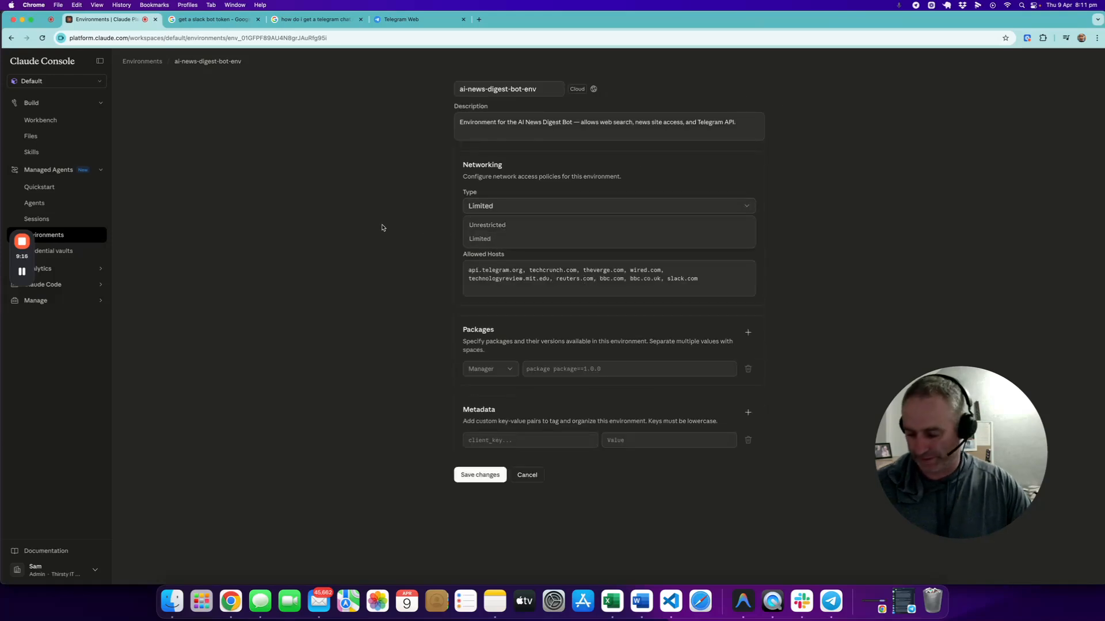
{"action": "left_click", "coordinate": [353, 220]}
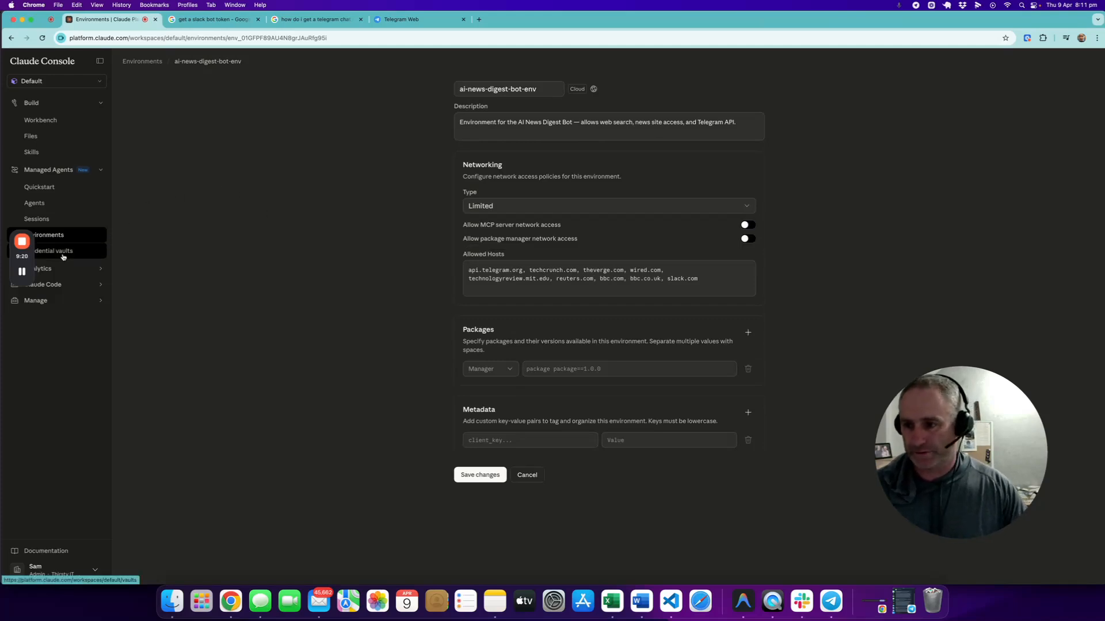
Step: Review the managed agent sessions, the list of agents and the quickstart page for describing a new agent
{"action": "left_click", "coordinate": [52, 220]}
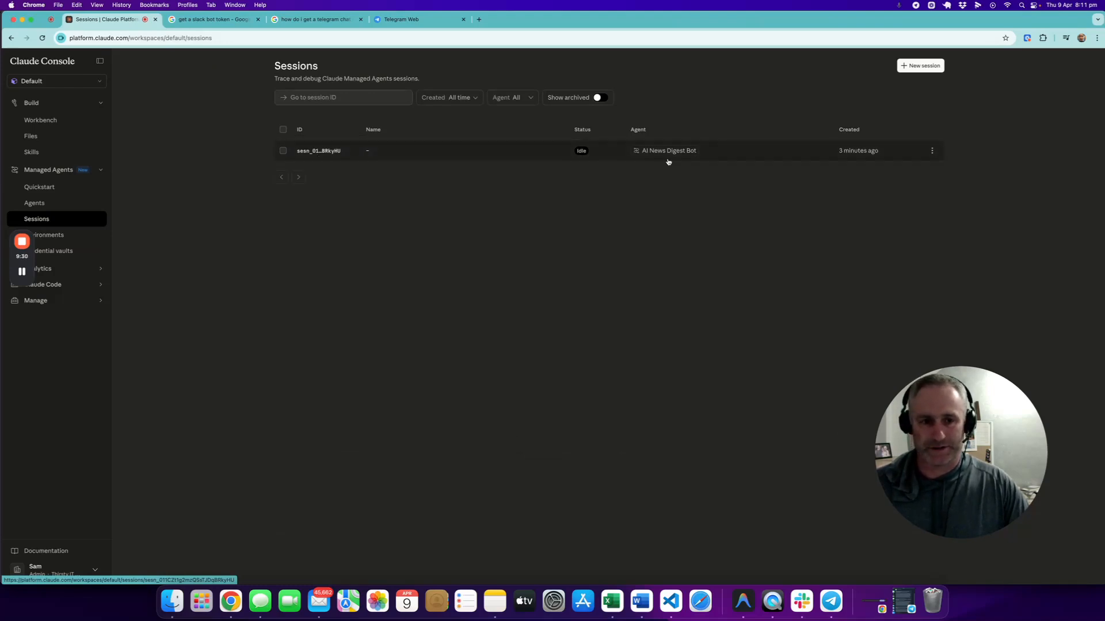
{"action": "left_click", "coordinate": [30, 208]}
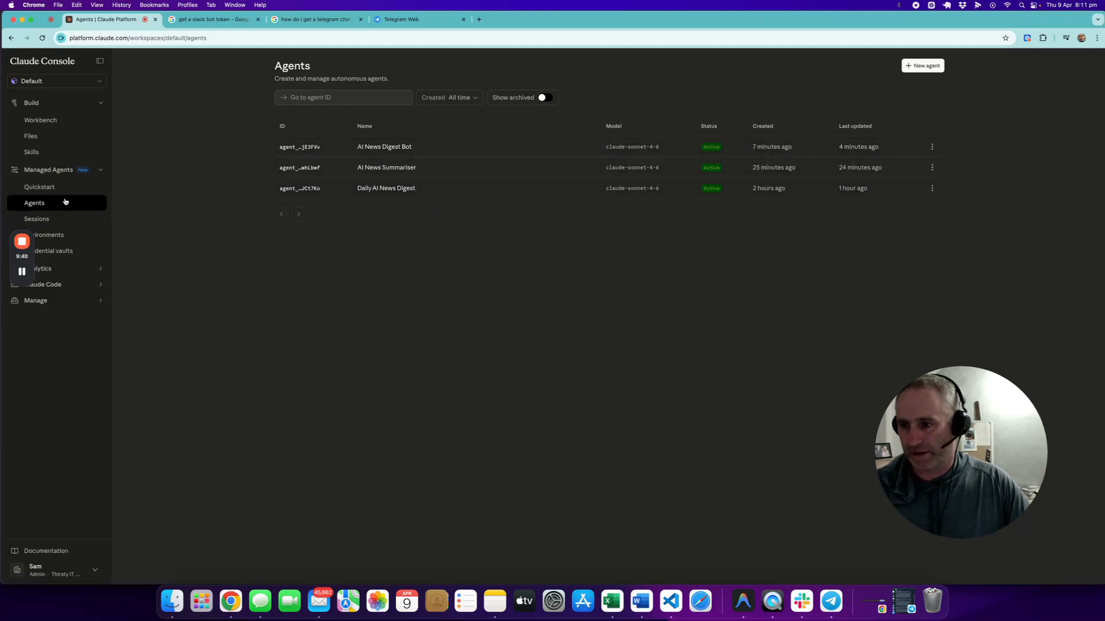
{"action": "left_click", "coordinate": [46, 188]}
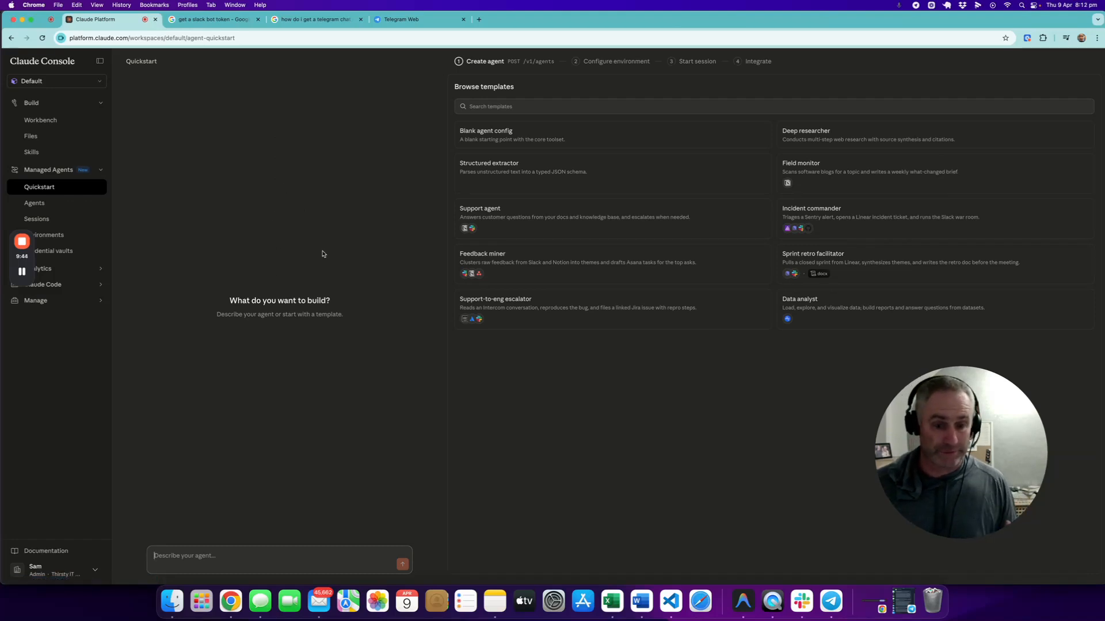
{"action": "left_click", "coordinate": [236, 561]}
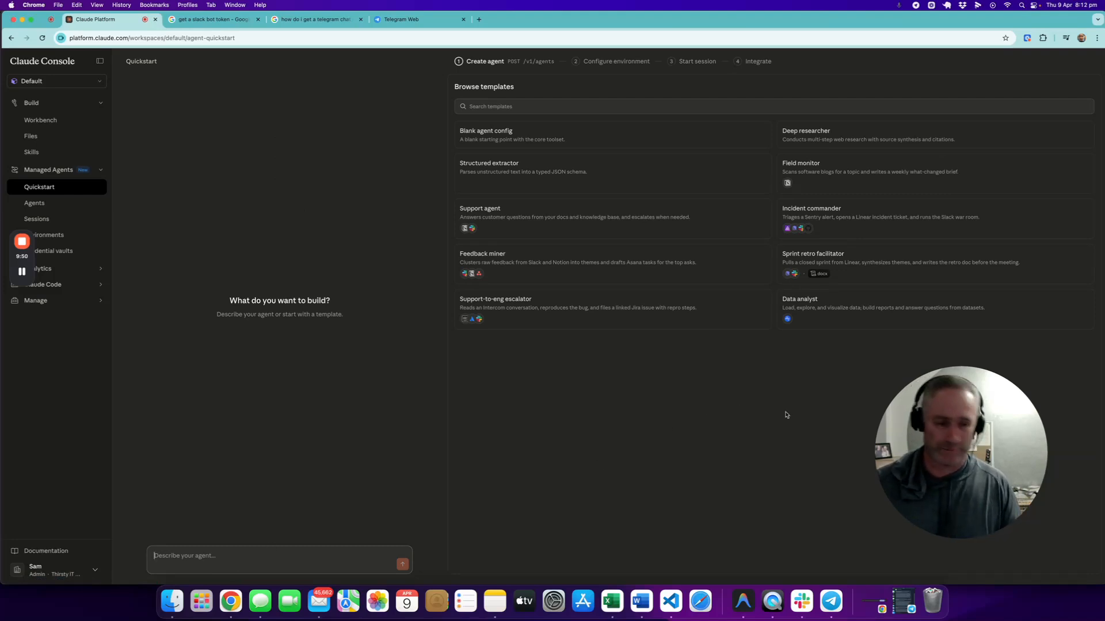
Step: Open the Daily AI News Digest Vault among the credential vaults and review its credentials
{"action": "left_click", "coordinate": [70, 251]}
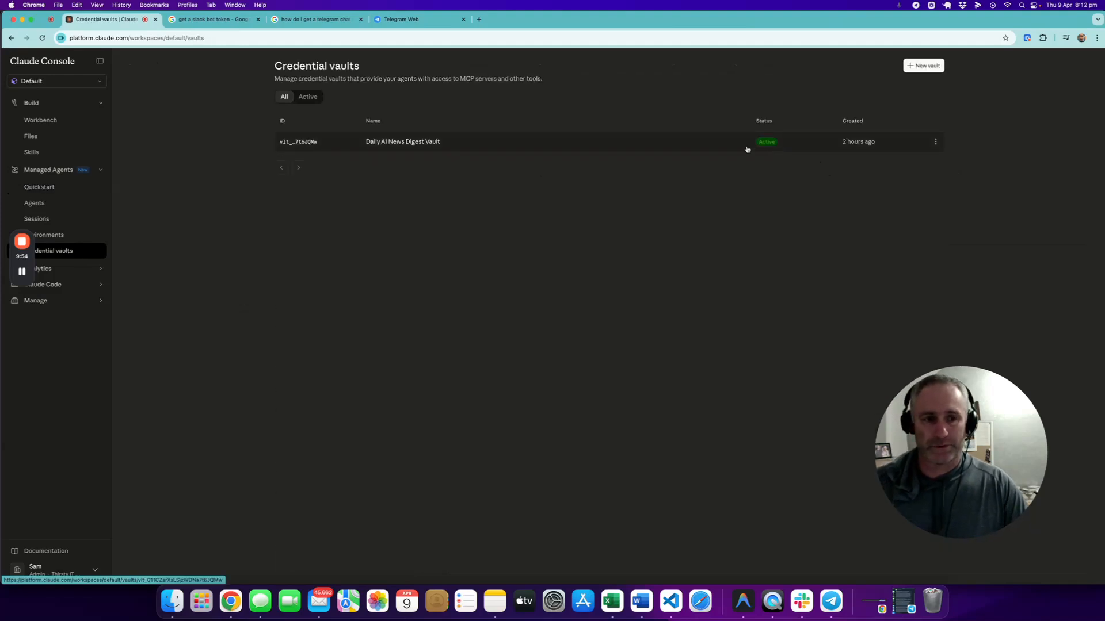
{"action": "left_click", "coordinate": [695, 145]}
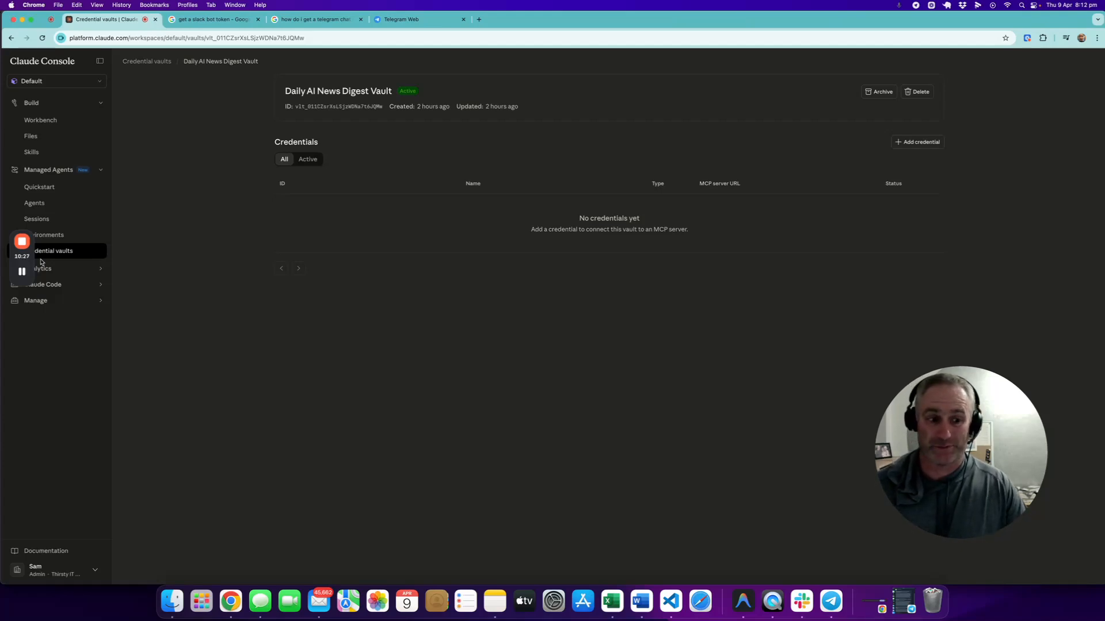
{"action": "mouse_move", "coordinate": [22, 270]}
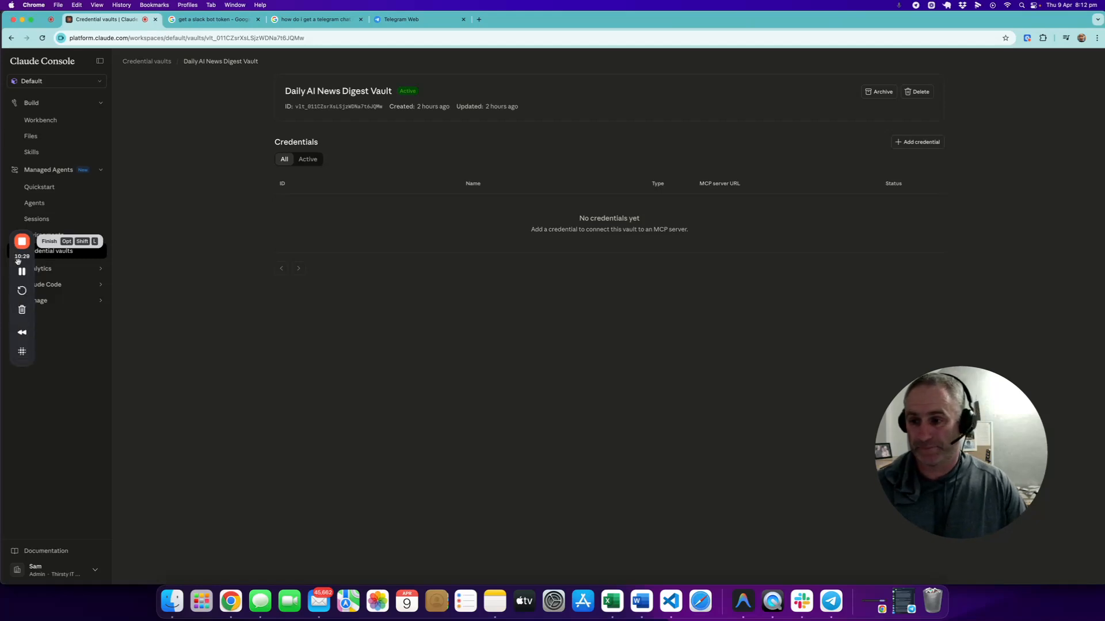